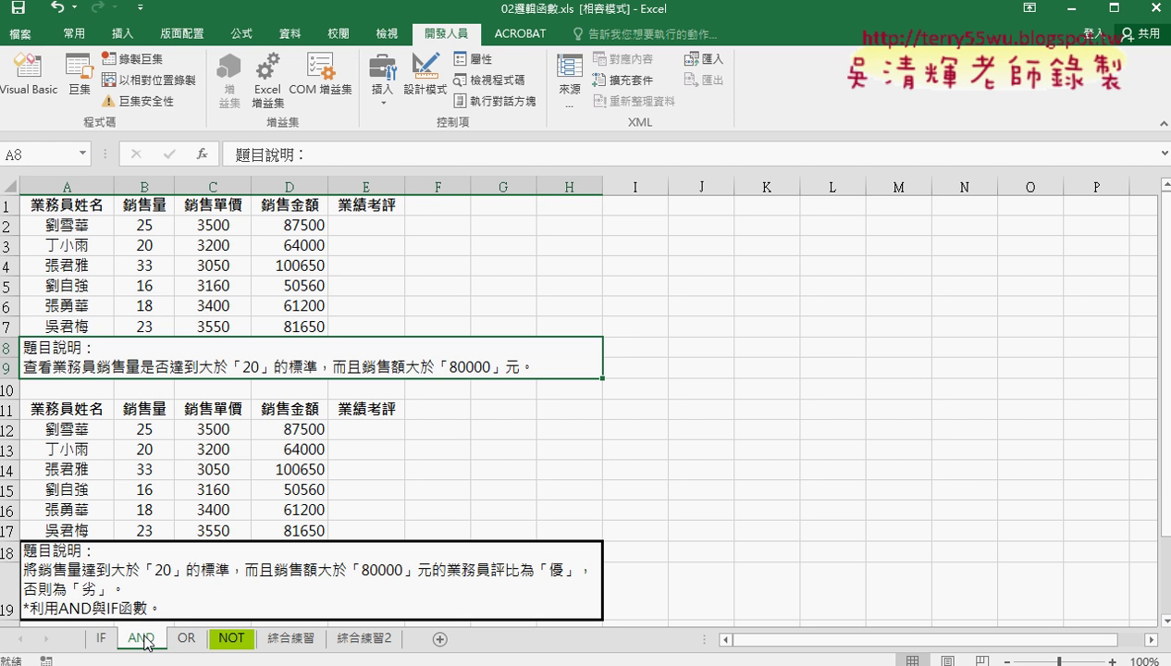
Step: Point out the 銷售量 and 銷售金額 columns of the sales table
{"action": "left_click", "coordinate": [143, 187]}
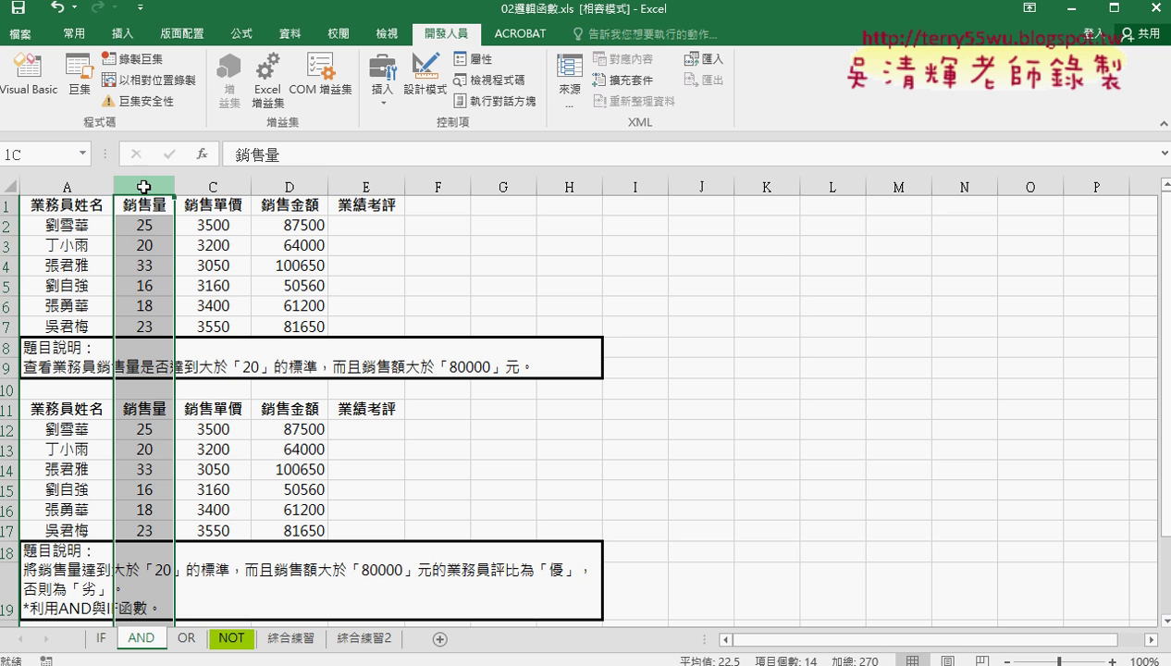
{"action": "left_click", "coordinate": [143, 198]}
{"action": "left_click", "coordinate": [279, 202]}
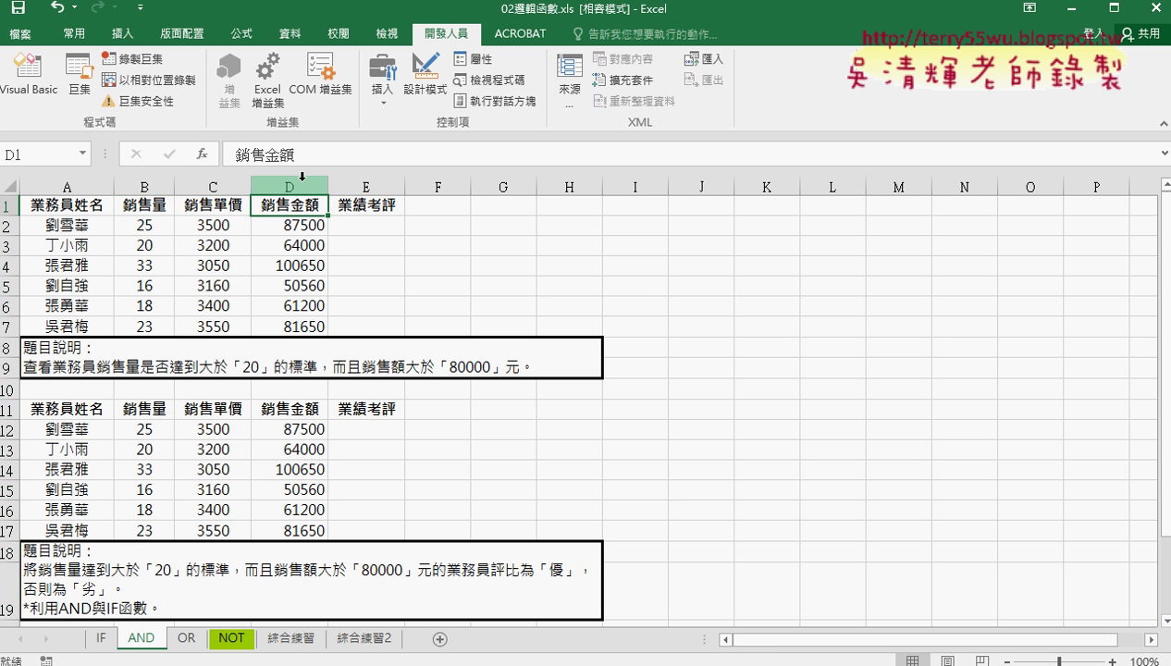
{"action": "left_click", "coordinate": [302, 175]}
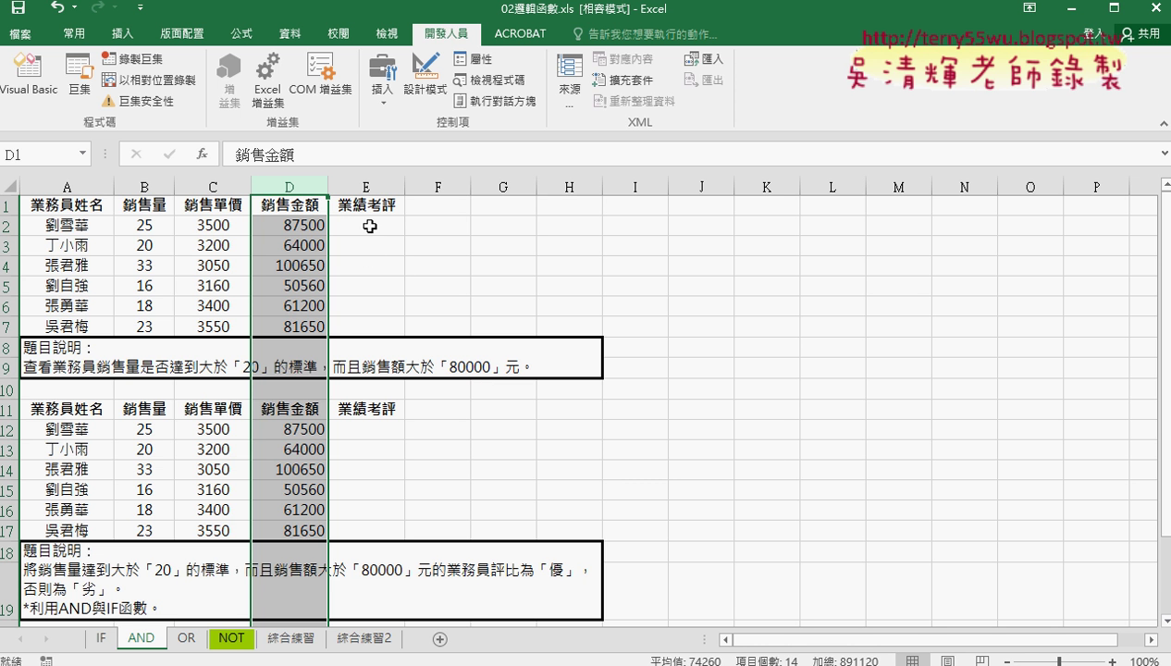
Step: Insert an IF function into E2 from the 邏輯 (Logical) category
{"action": "left_click", "coordinate": [367, 224]}
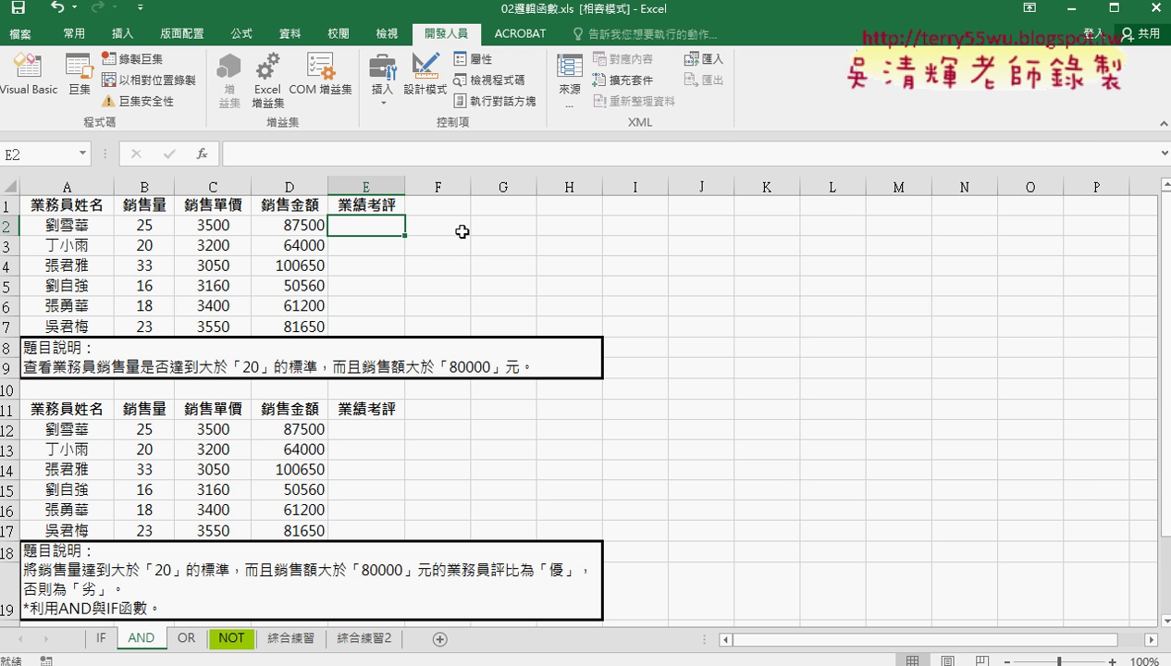
{"action": "left_click", "coordinate": [203, 155]}
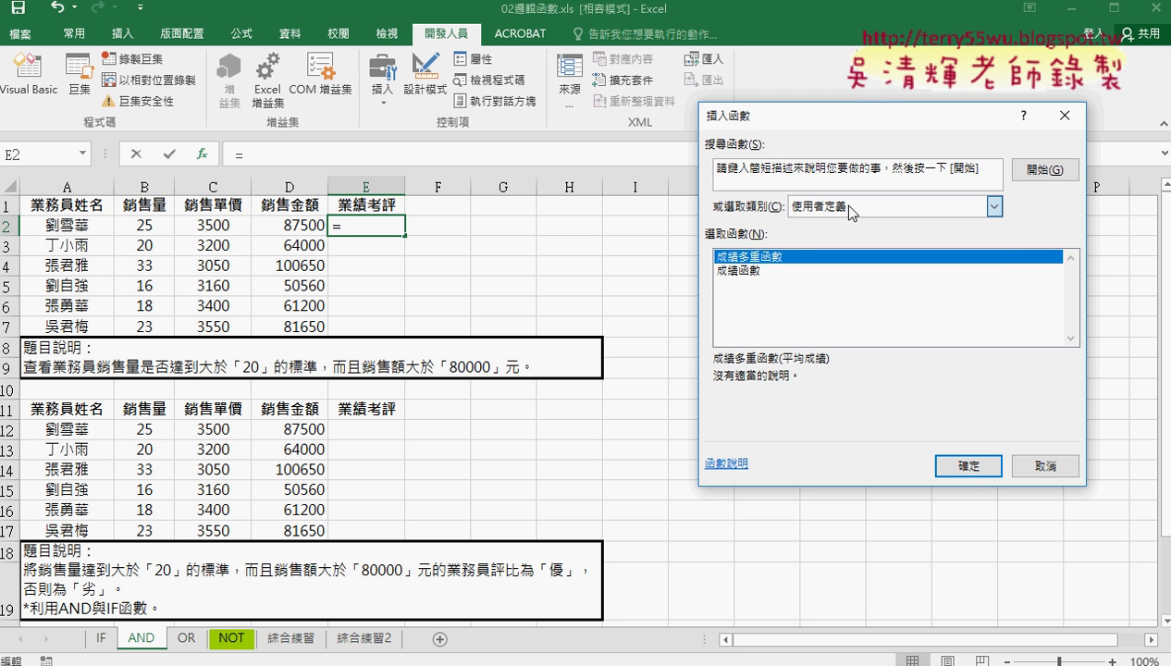
{"action": "left_click", "coordinate": [994, 206]}
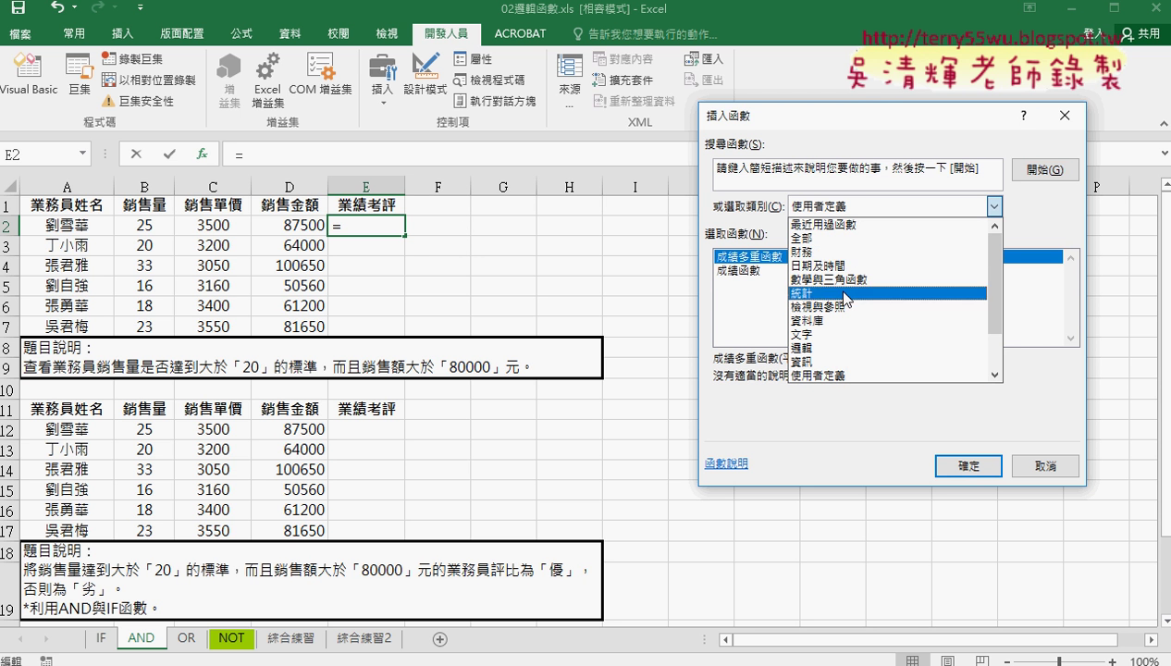
{"action": "left_click", "coordinate": [826, 348]}
{"action": "left_click", "coordinate": [725, 284]}
{"action": "left_click", "coordinate": [730, 257]}
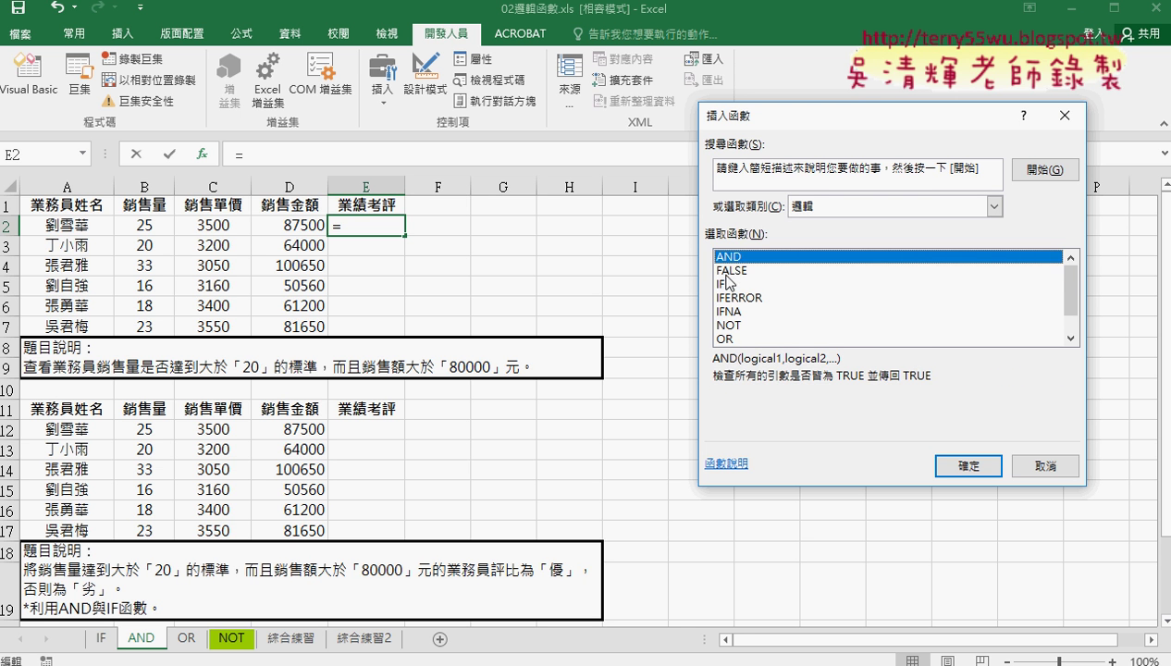
{"action": "left_click", "coordinate": [731, 284]}
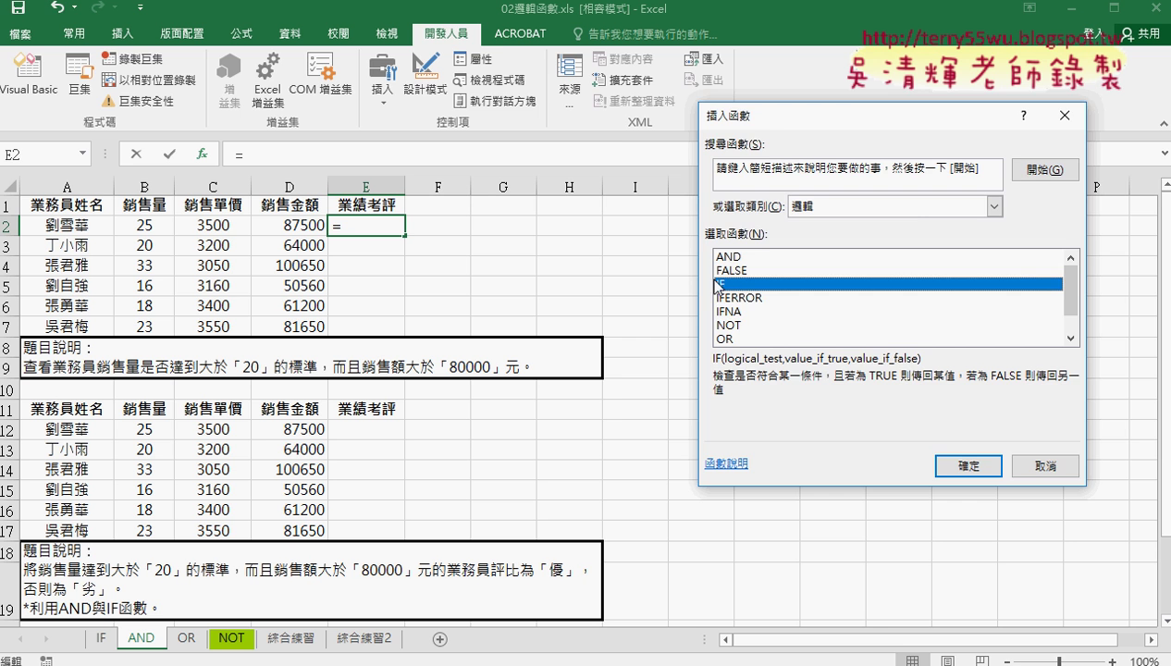
{"action": "left_click", "coordinate": [958, 464]}
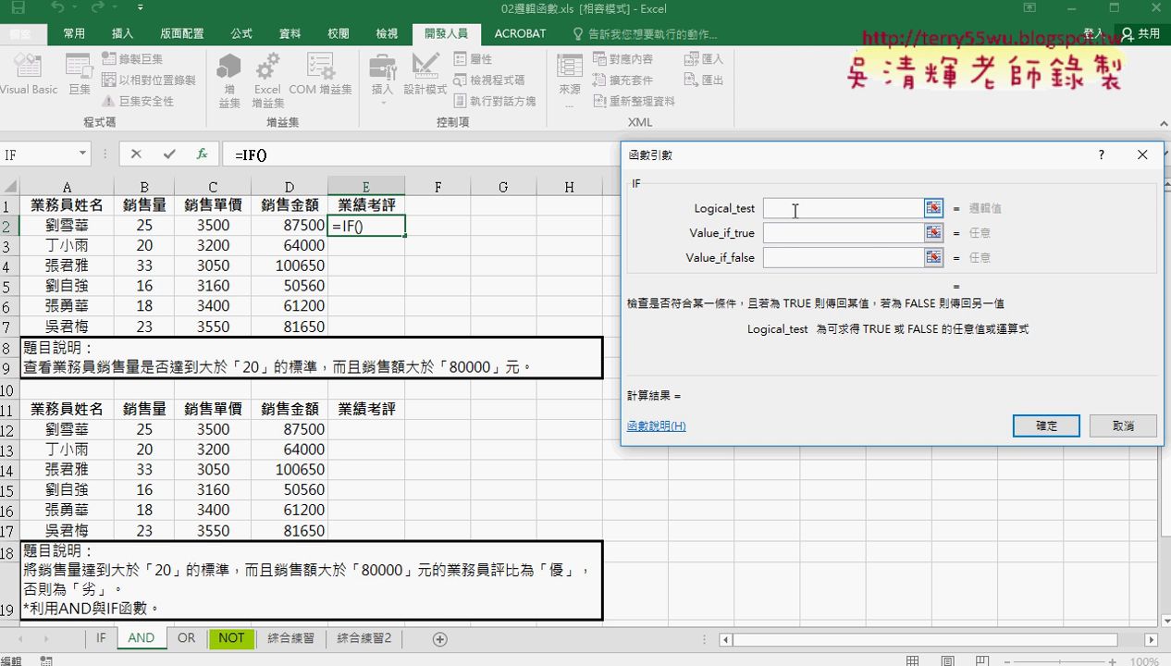
Step: Enter the logical test AND(B2>20,D2>80000) for the IF function
{"action": "type", "text": "an"}
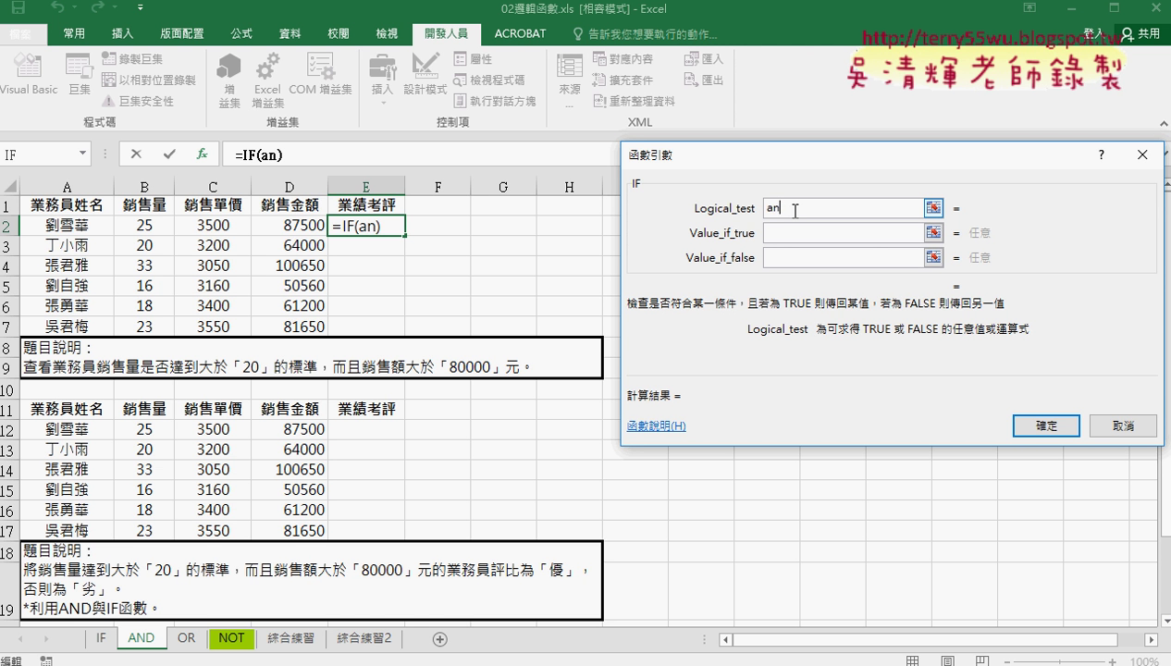
{"action": "type", "text": "d"}
{"action": "type", "text": "("}
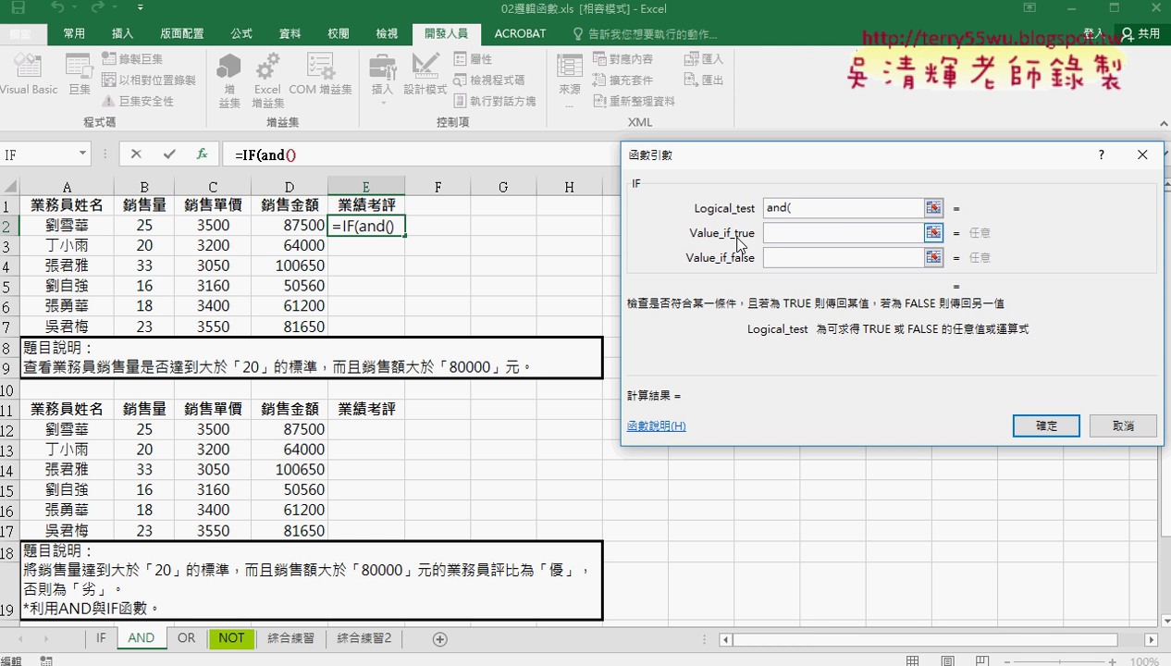
{"action": "left_click", "coordinate": [155, 227]}
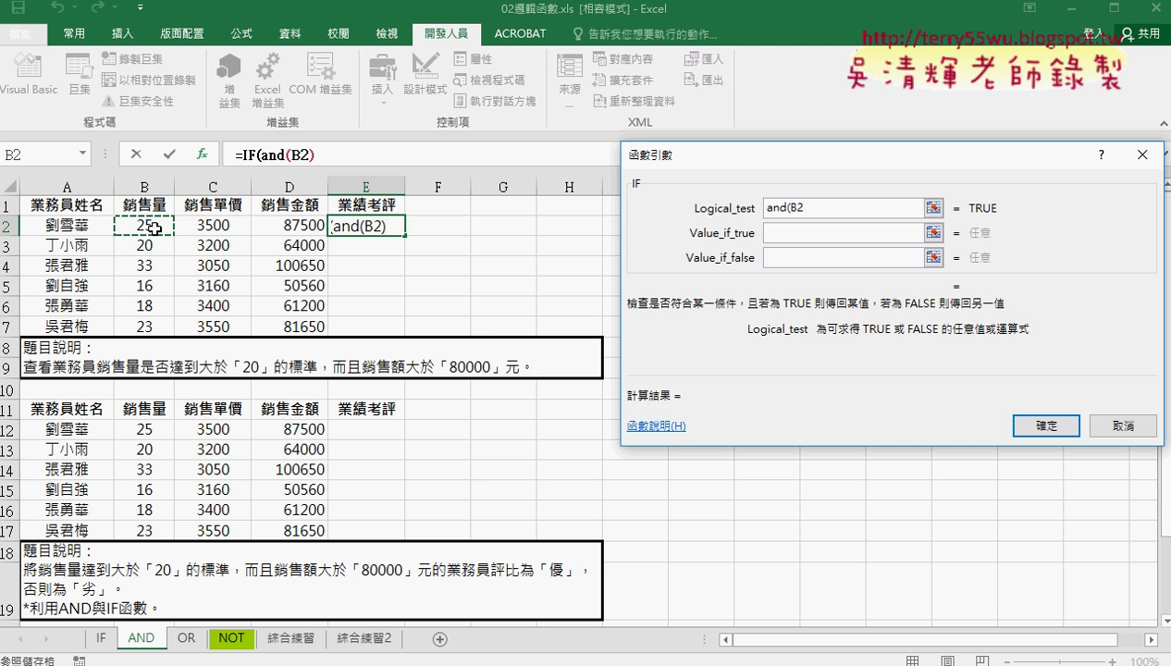
{"action": "type", "text": ">"}
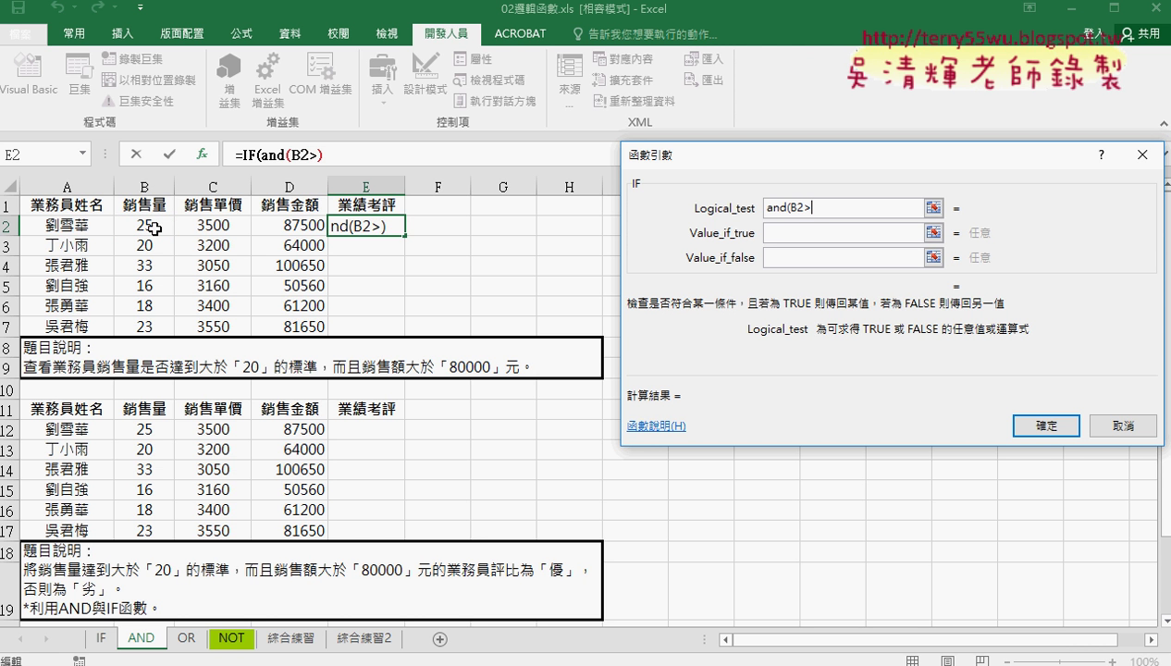
{"action": "type", "text": "20"}
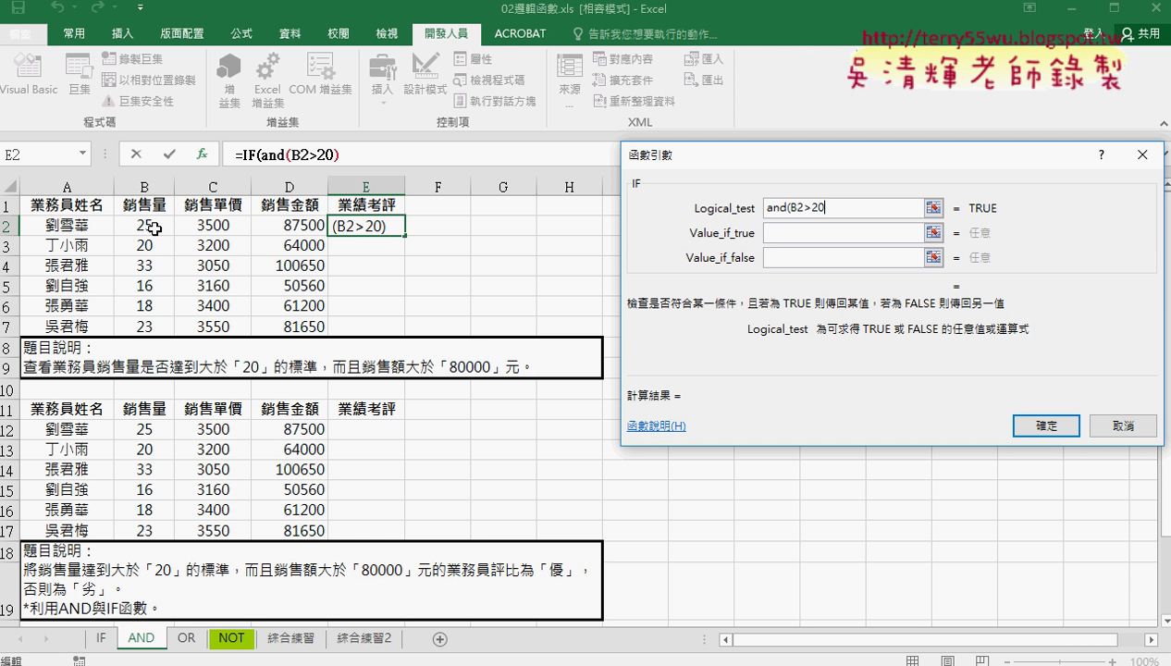
{"action": "type", "text": ","}
{"action": "left_click", "coordinate": [303, 222]}
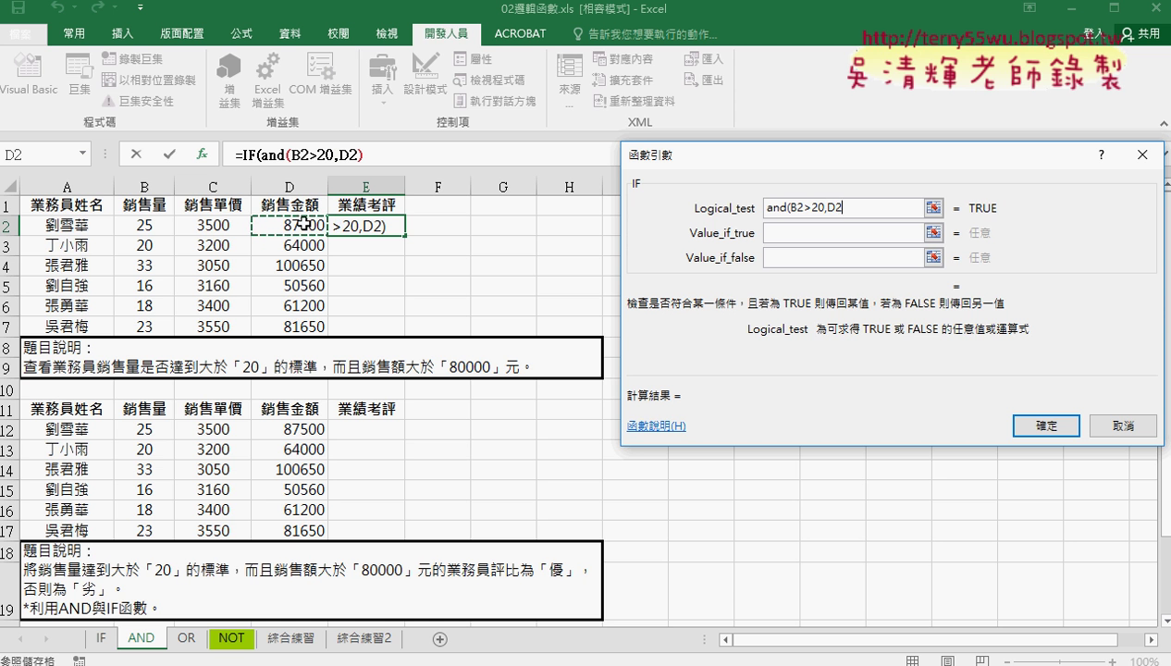
{"action": "type", "text": ">"}
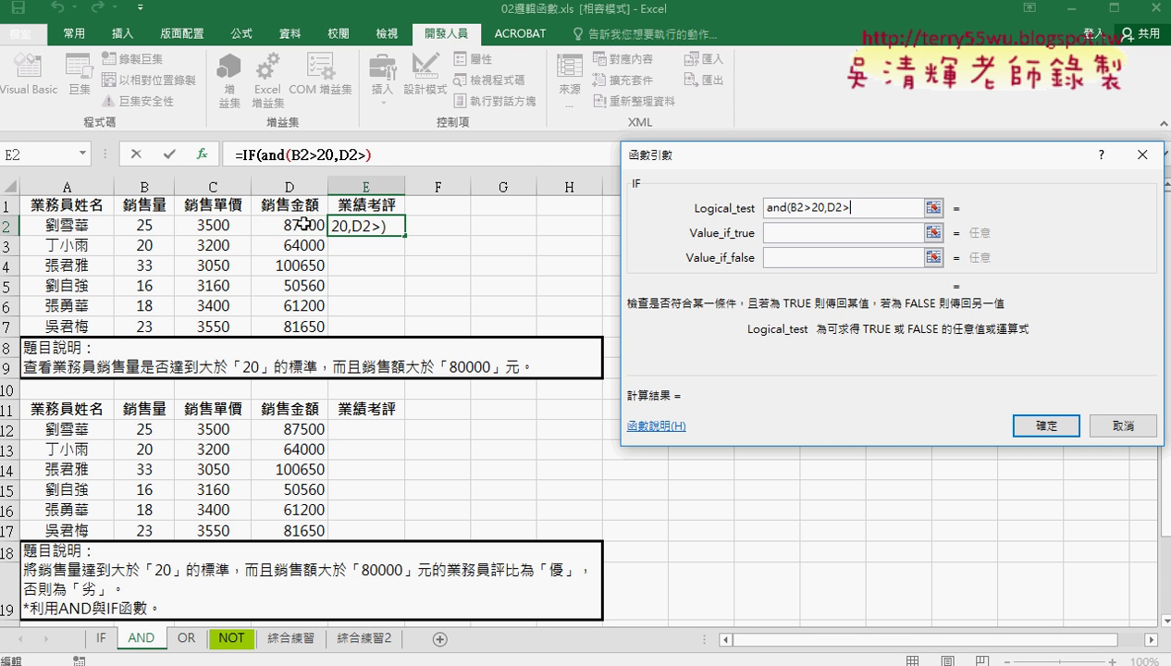
{"action": "type", "text": "8000"}
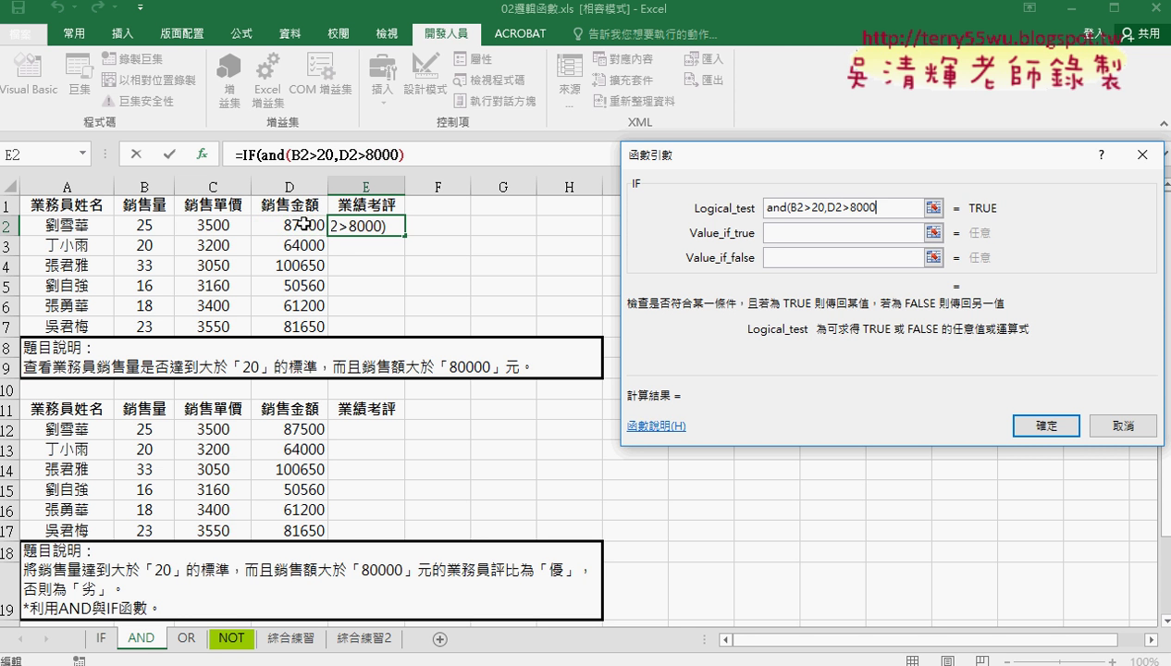
{"action": "type", "text": "0"}
{"action": "type", "text": ")"}
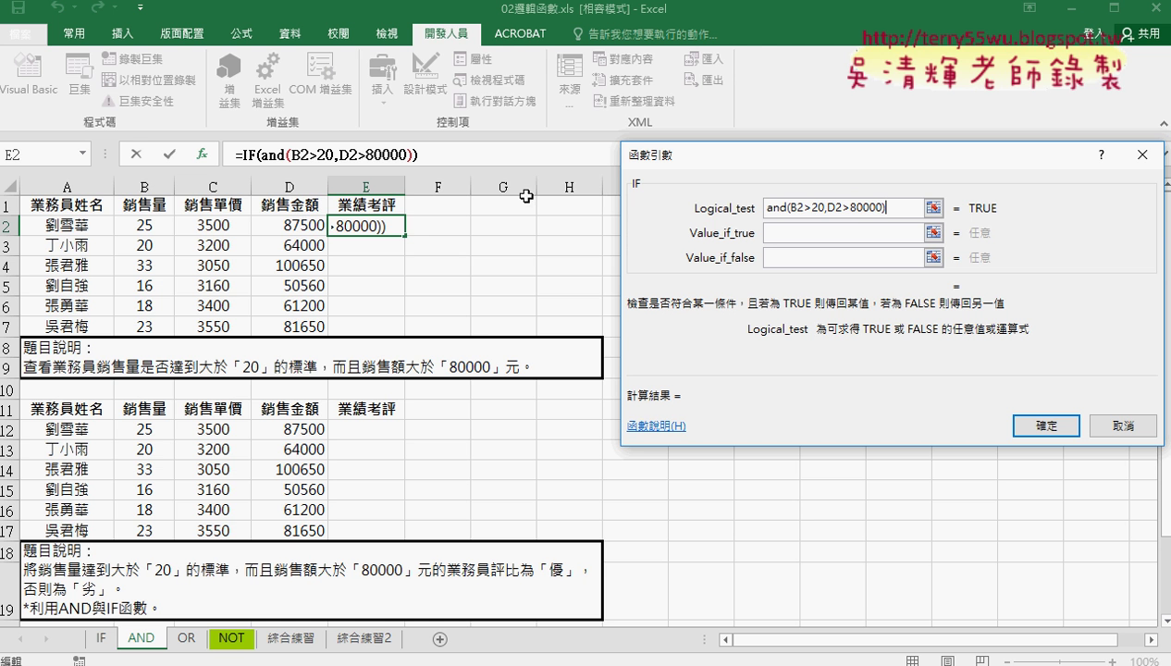
{"action": "left_click_drag", "start_coordinate": [822, 208], "coordinate": [788, 208]}
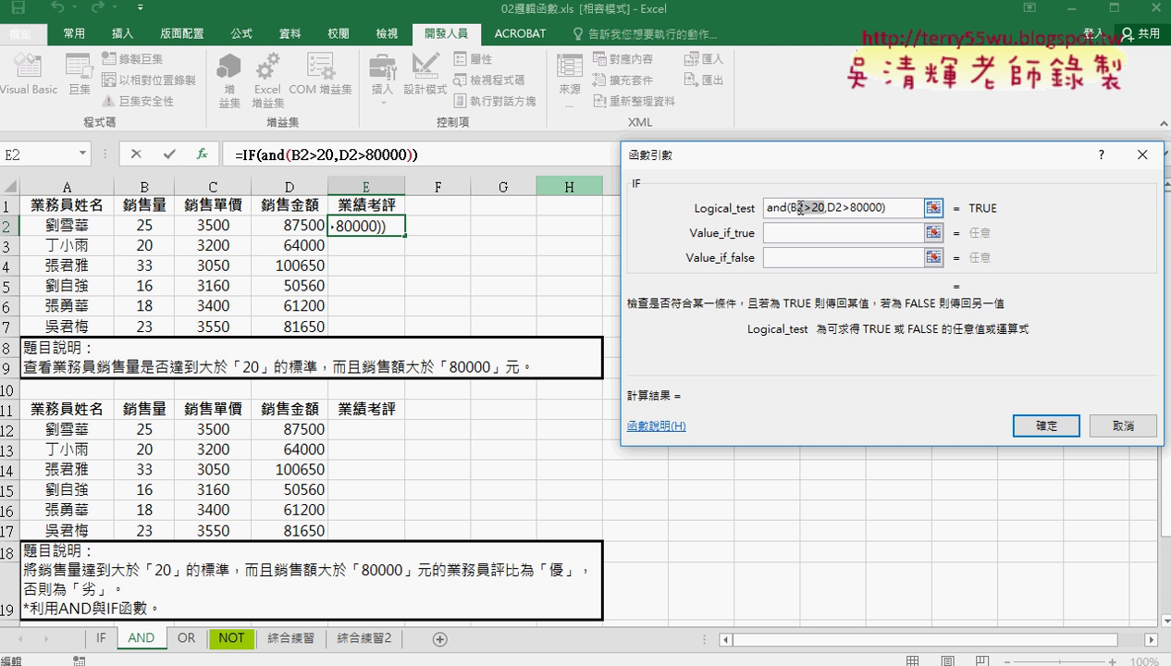
{"action": "left_click_drag", "start_coordinate": [882, 208], "coordinate": [826, 208]}
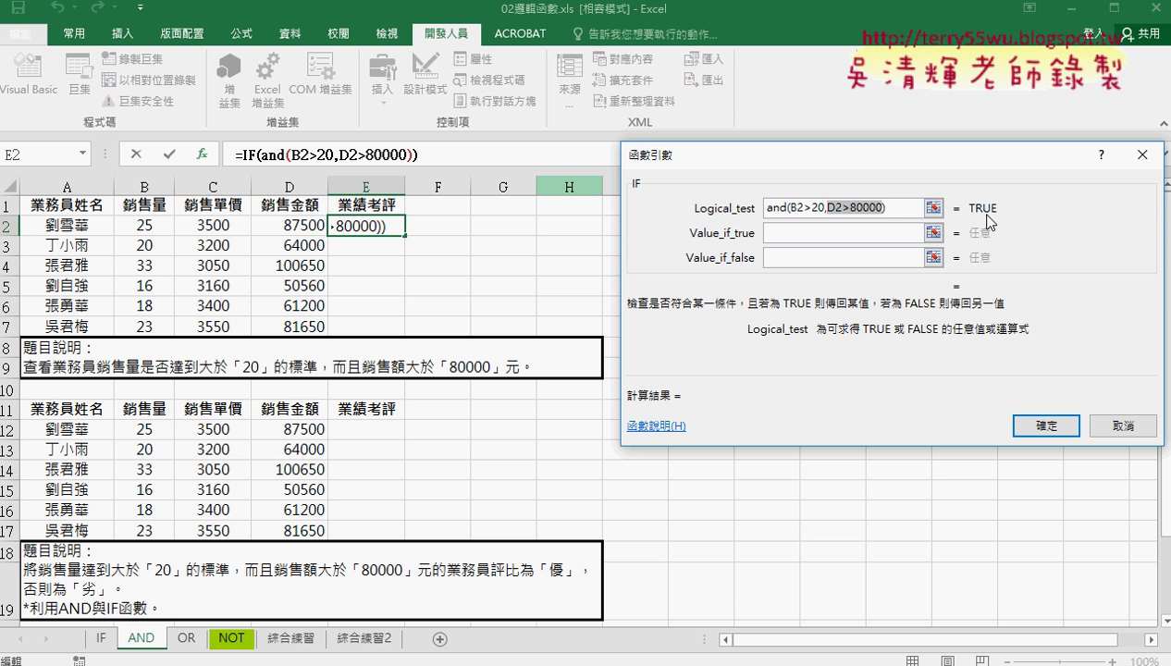
Step: Set the true value to "Y" and the false value to "N", and confirm
{"action": "left_click", "coordinate": [789, 233]}
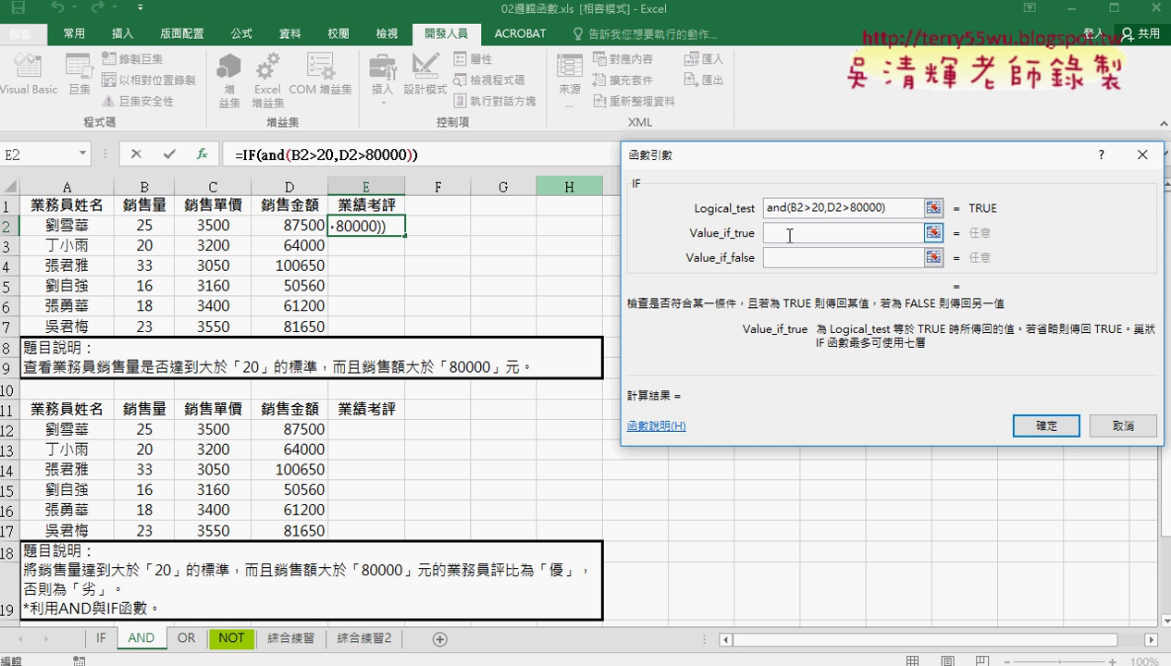
{"action": "left_click", "coordinate": [863, 208]}
{"action": "left_click", "coordinate": [845, 261]}
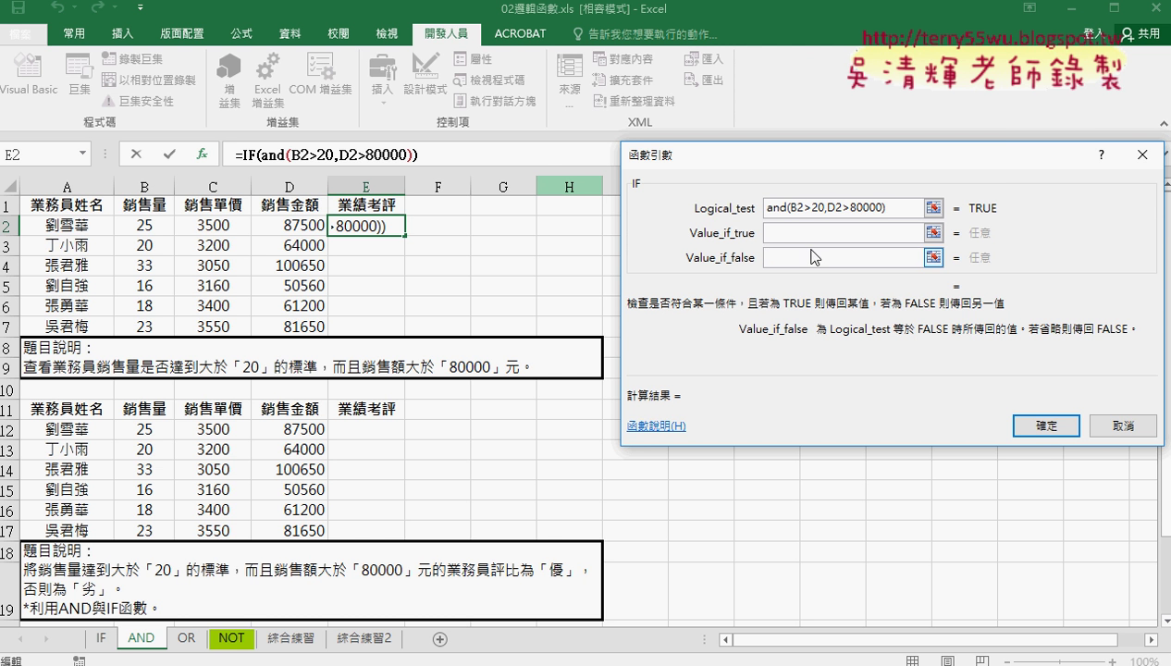
{"action": "left_click", "coordinate": [801, 237]}
{"action": "type", "text": "Y"}
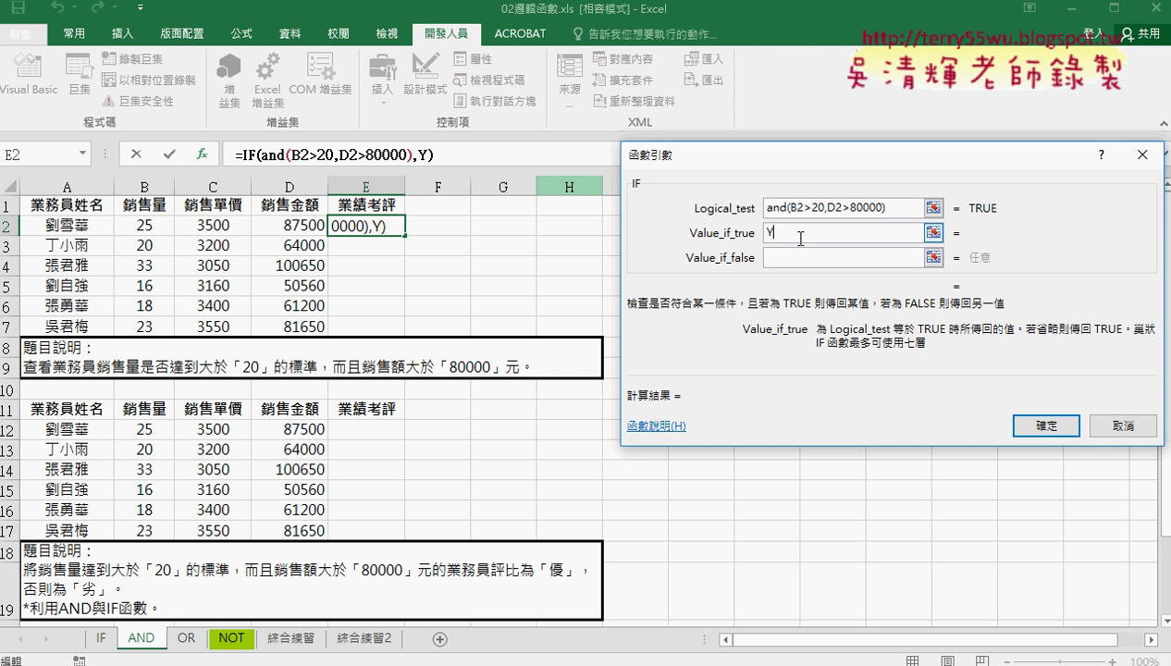
{"action": "left_click", "coordinate": [782, 260]}
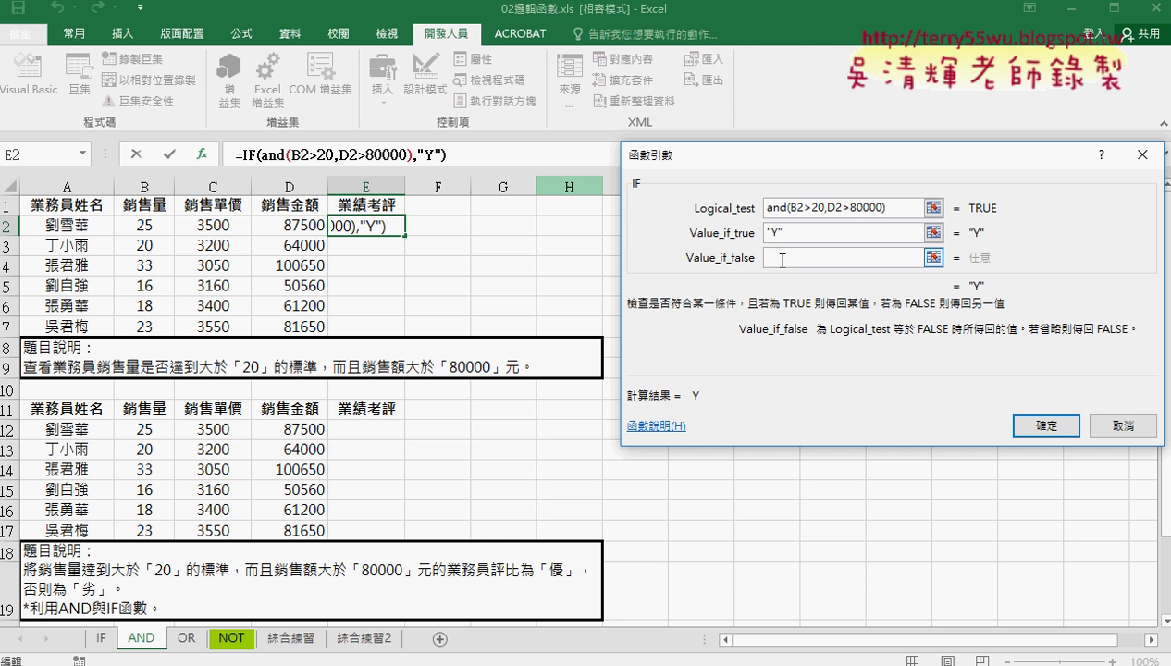
{"action": "type", "text": "N"}
{"action": "left_click", "coordinate": [833, 235]}
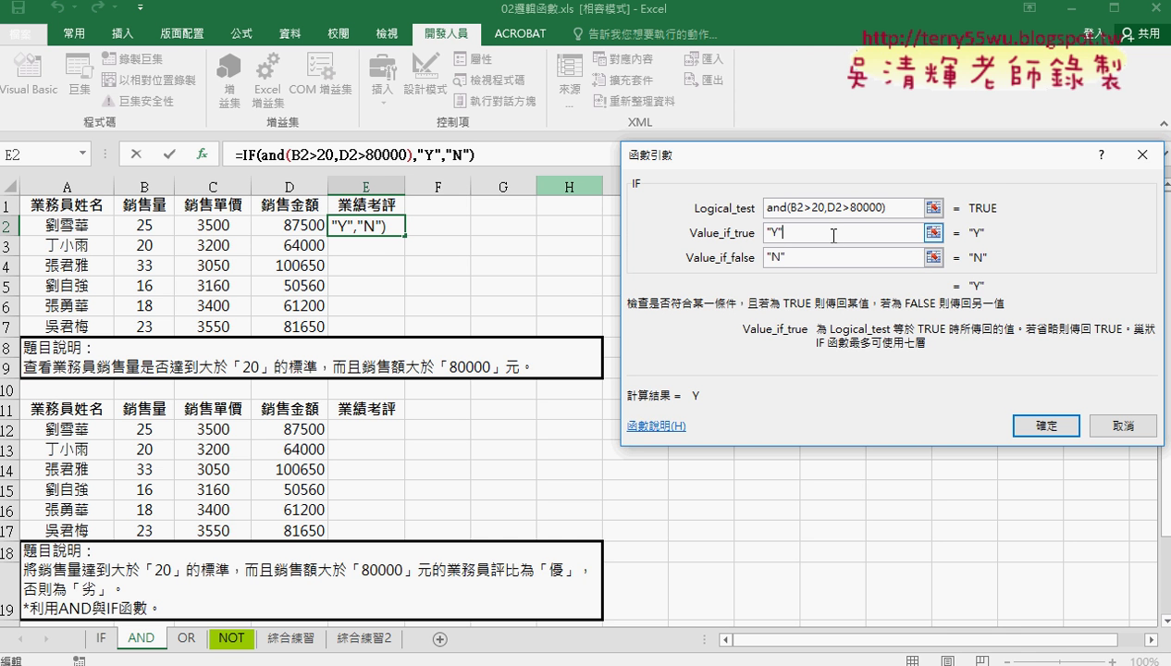
{"action": "left_click", "coordinate": [1046, 426]}
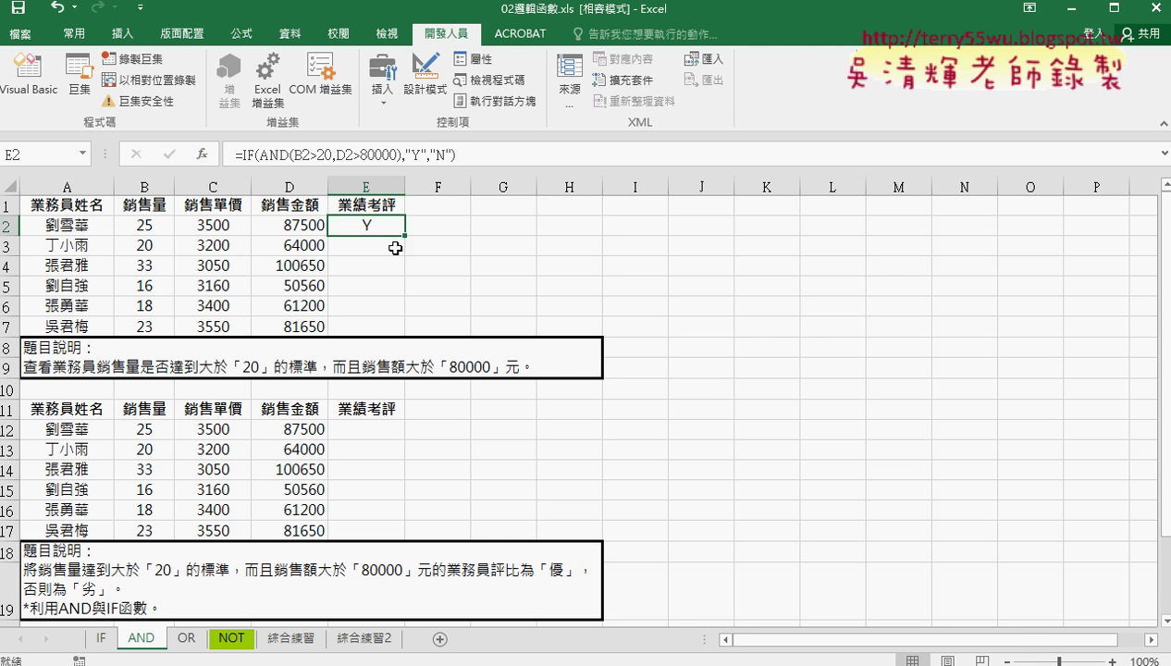
Step: Fill the rating formula down to E7 and review the AND test in E2's arguments
{"action": "left_click_drag", "start_coordinate": [404, 235], "coordinate": [404, 331]}
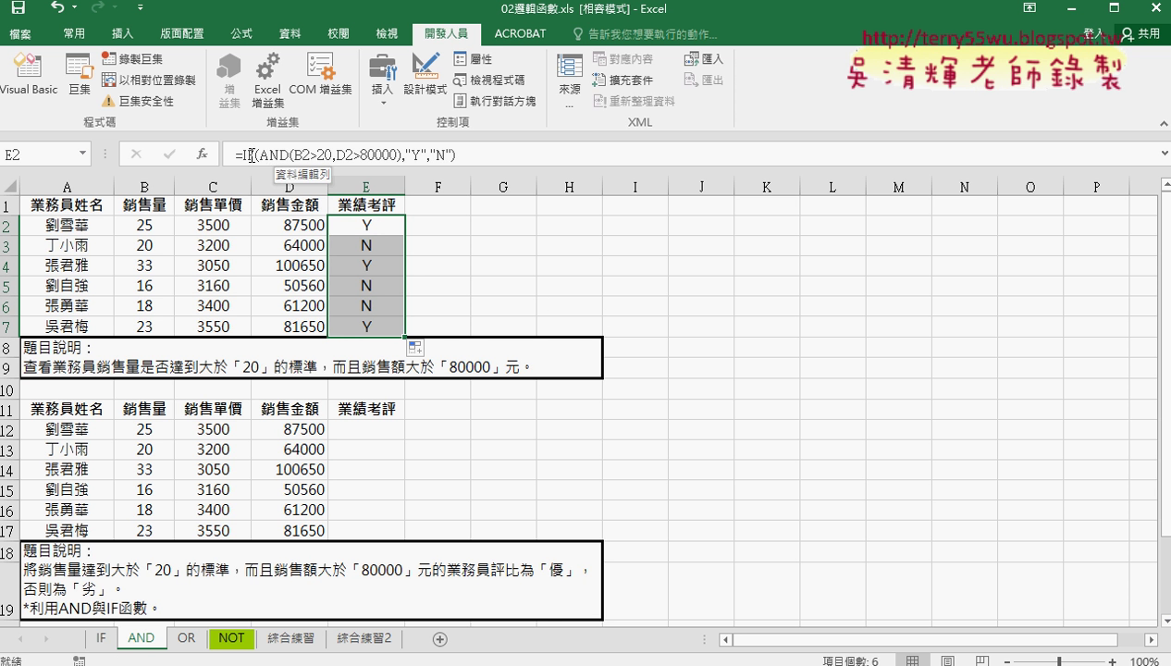
{"action": "left_click", "coordinate": [251, 154]}
{"action": "left_click", "coordinate": [201, 155]}
{"action": "left_click", "coordinate": [794, 209]}
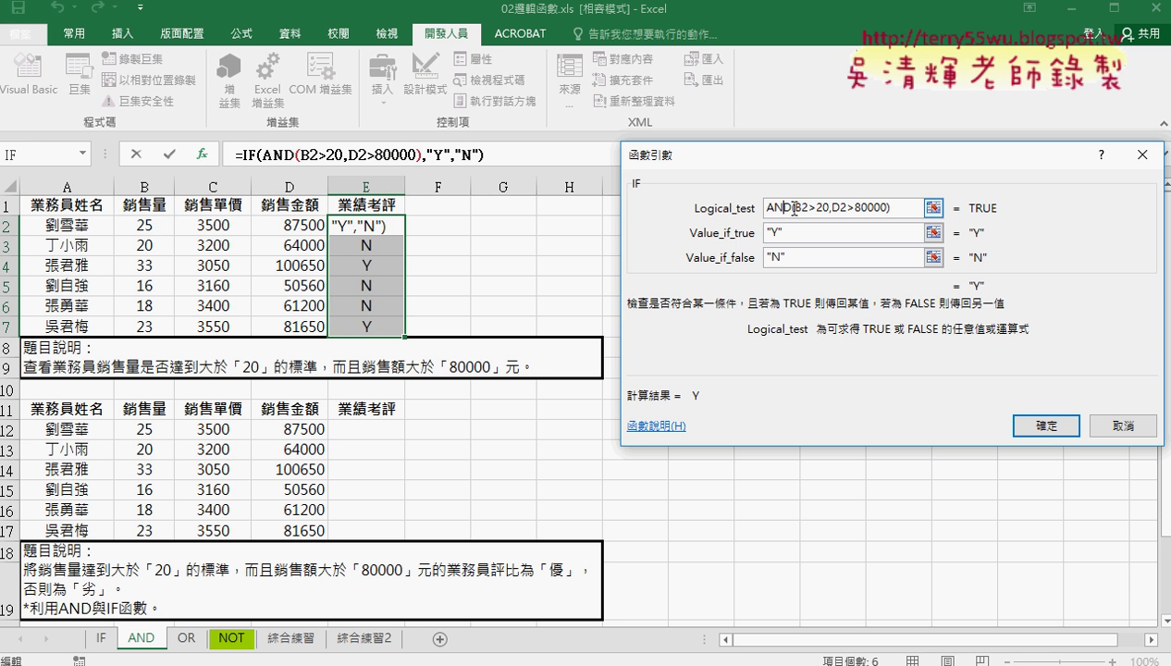
{"action": "left_click_drag", "start_coordinate": [789, 208], "coordinate": [767, 207]}
{"action": "left_click_drag", "start_coordinate": [767, 209], "coordinate": [795, 211]}
Step: Close the arguments, recheck E2's formula, and move to cell E12
{"action": "left_click", "coordinate": [1101, 421]}
{"action": "left_click", "coordinate": [379, 435]}
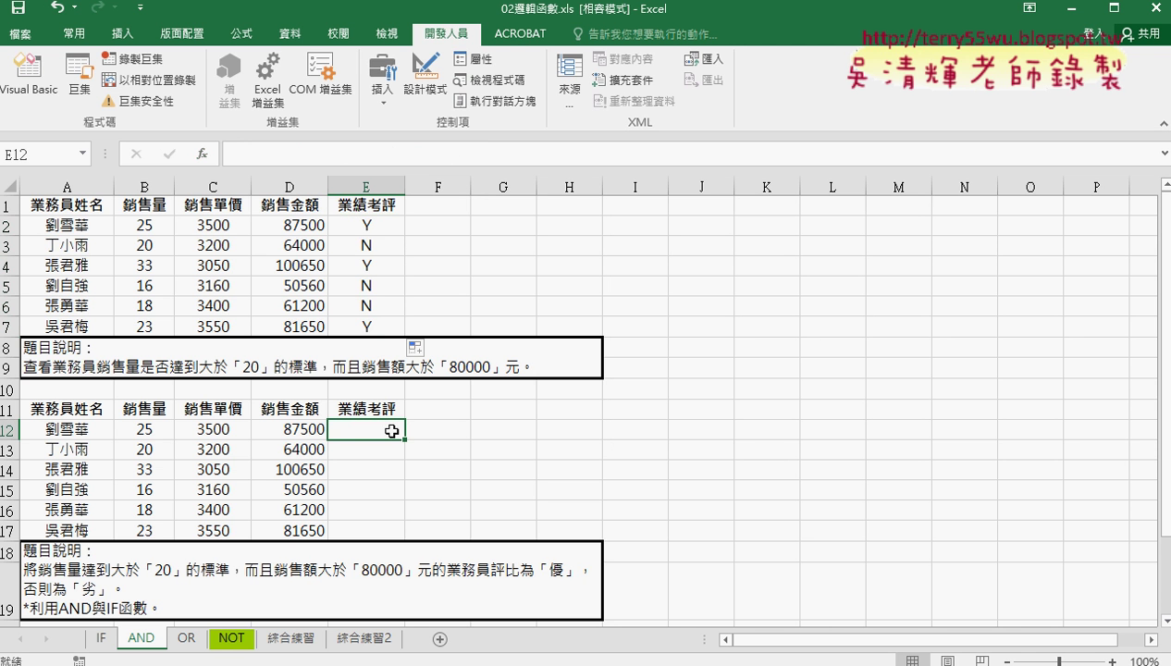
{"action": "left_click", "coordinate": [366, 225]}
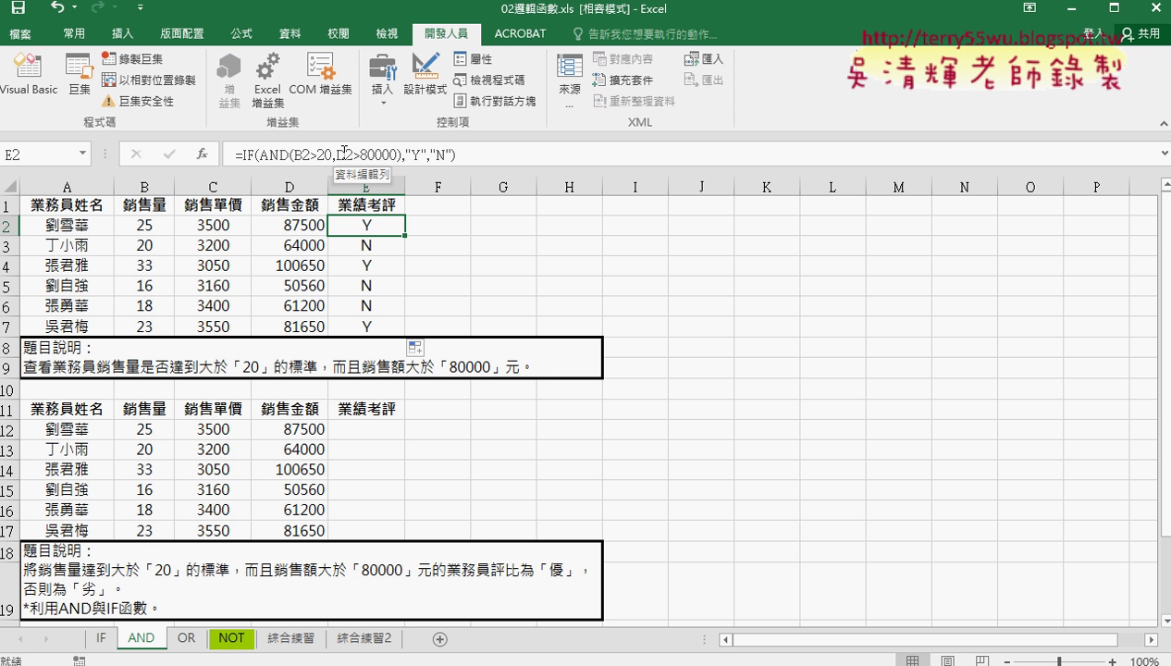
{"action": "left_click", "coordinate": [368, 432]}
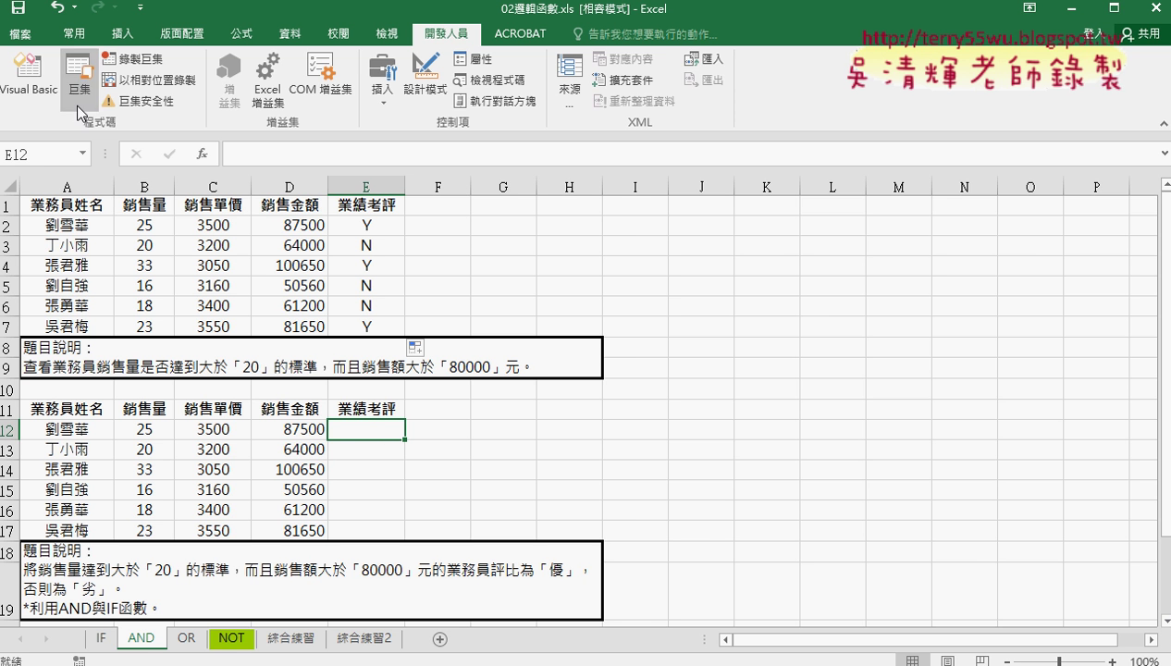
Step: Copy the 成績 macro code from Module1 in the VBA editor
{"action": "left_click", "coordinate": [37, 99]}
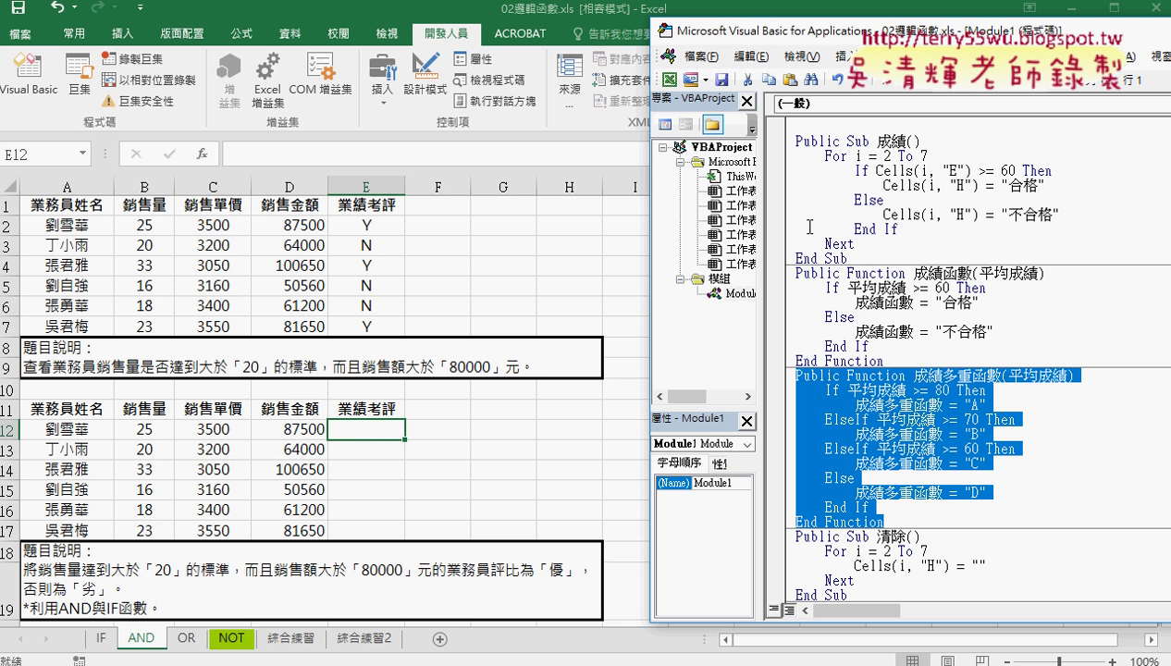
{"action": "left_click_drag", "start_coordinate": [849, 258], "coordinate": [793, 141]}
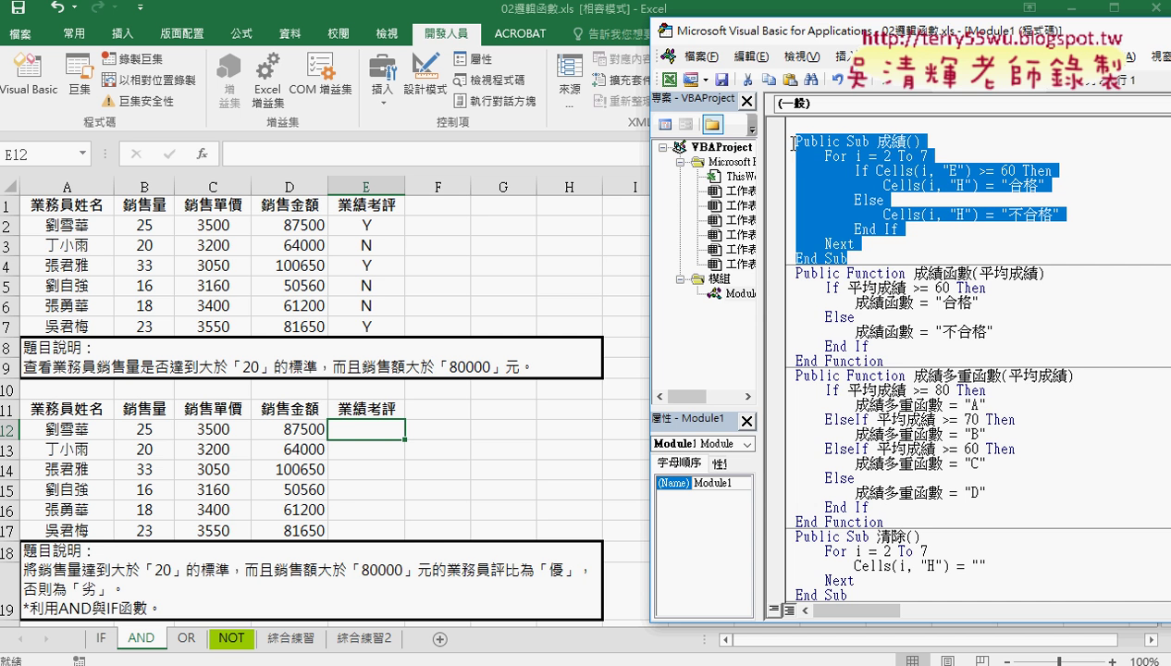
{"action": "right_click", "coordinate": [836, 156]}
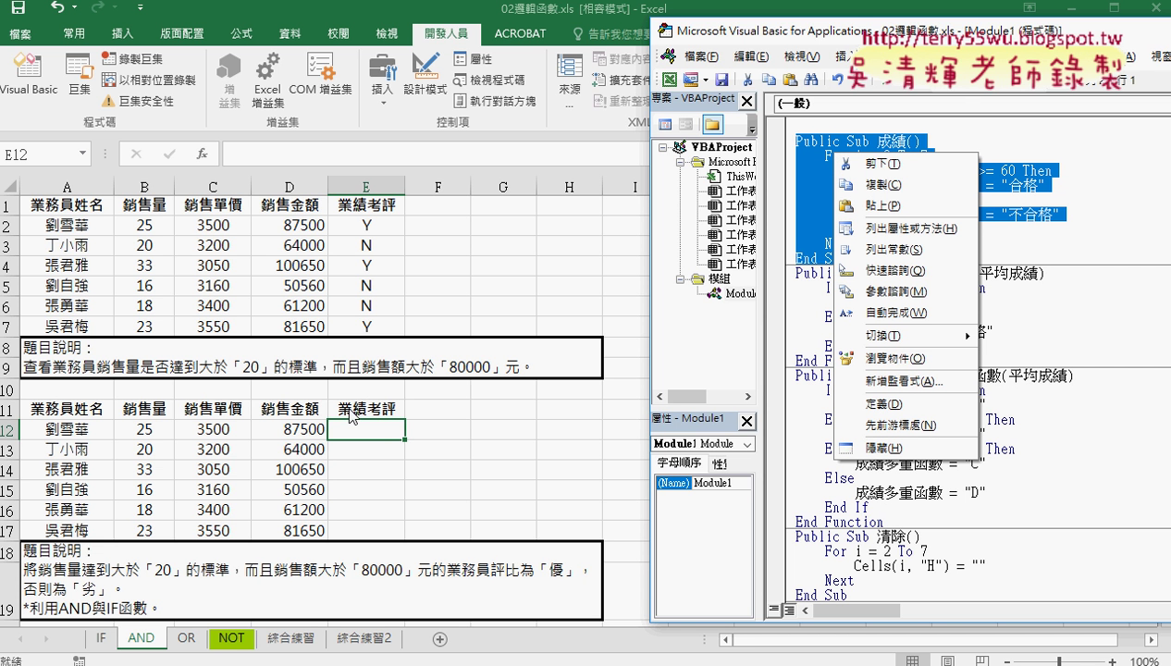
{"action": "left_click", "coordinate": [870, 185]}
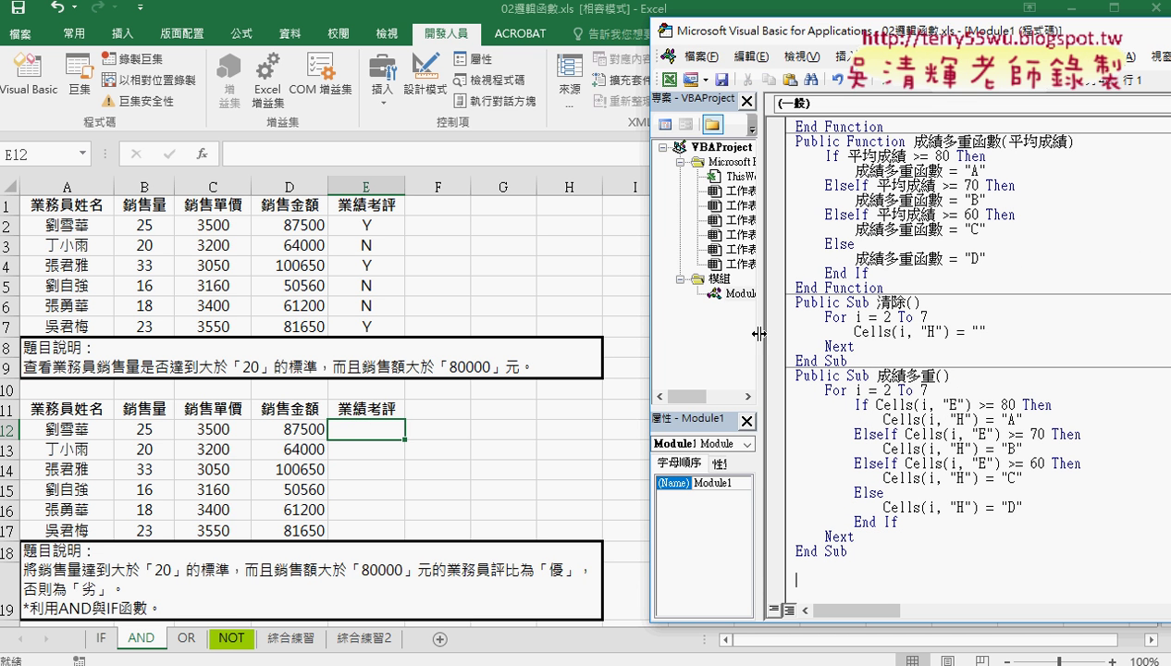
Step: Insert a new Module2 and paste the copied macro into it
{"action": "left_click_drag", "start_coordinate": [750, 331], "coordinate": [806, 330]}
{"action": "right_click", "coordinate": [718, 279]}
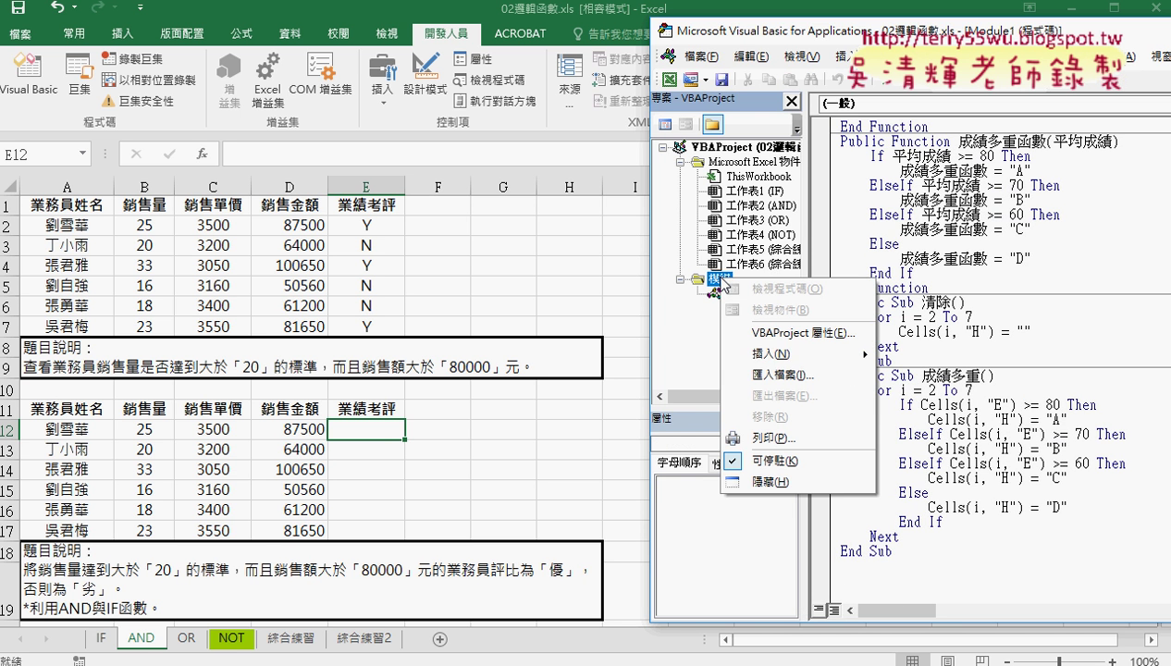
{"action": "mouse_move", "coordinate": [766, 354]}
{"action": "left_click", "coordinate": [901, 377]}
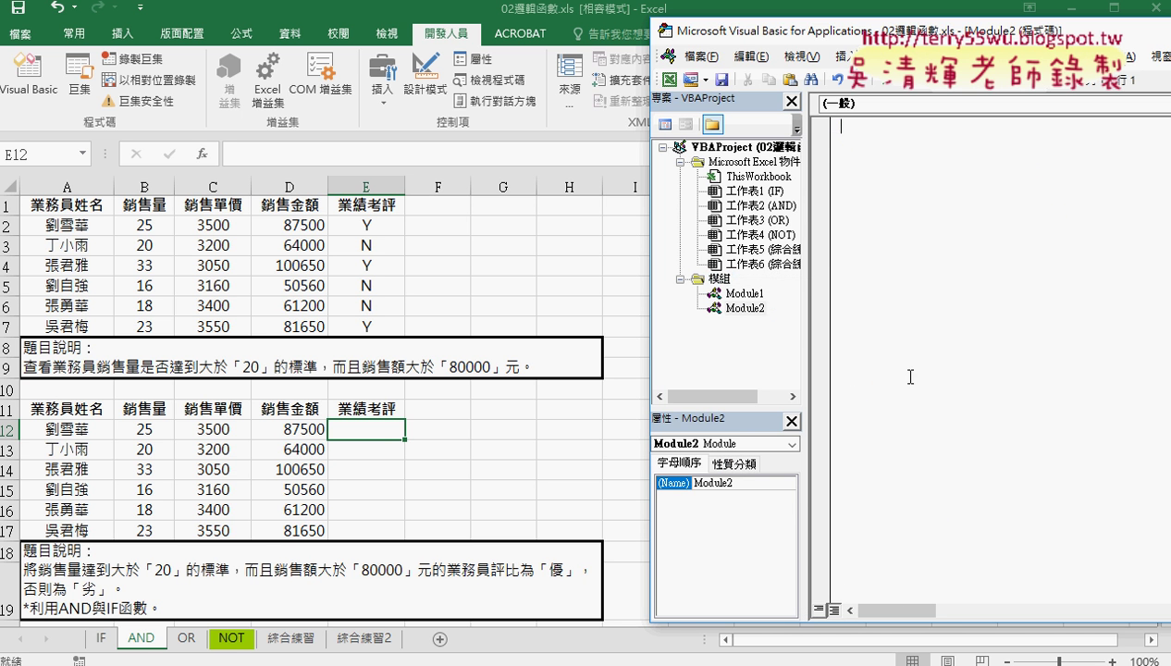
{"action": "right_click", "coordinate": [877, 204]}
{"action": "left_click", "coordinate": [911, 259]}
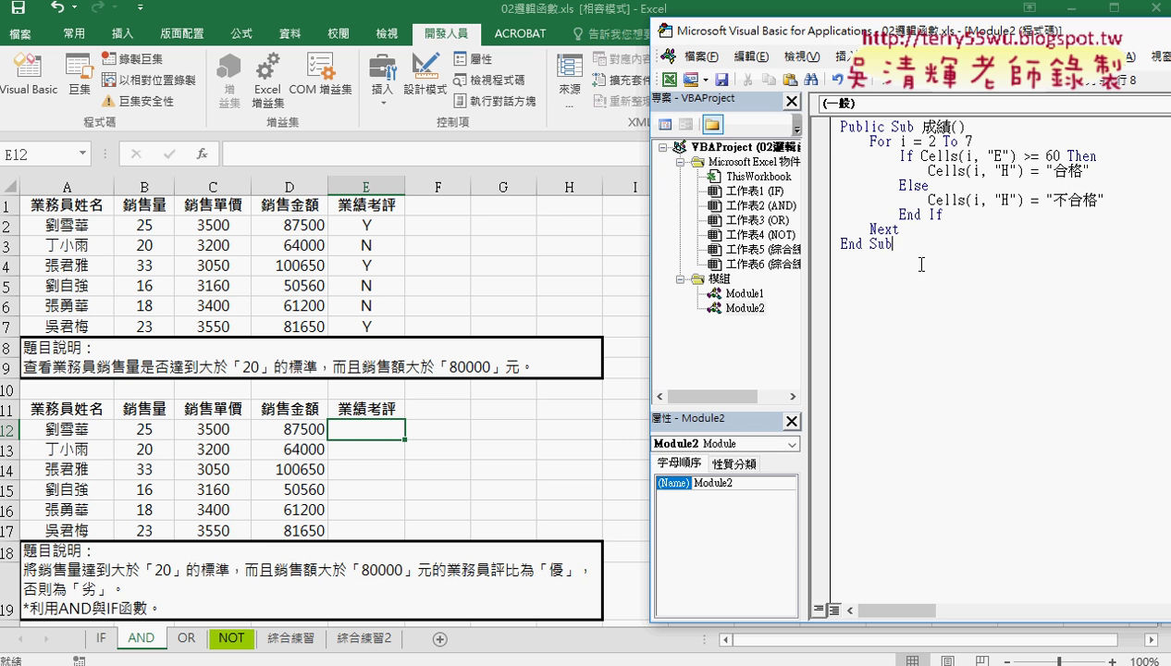
Step: Start renaming the pasted macro's Sub from 成績
{"action": "double_click", "coordinate": [929, 126]}
{"action": "type", "text": "e"}
{"action": "key", "text": "BackSpace"}
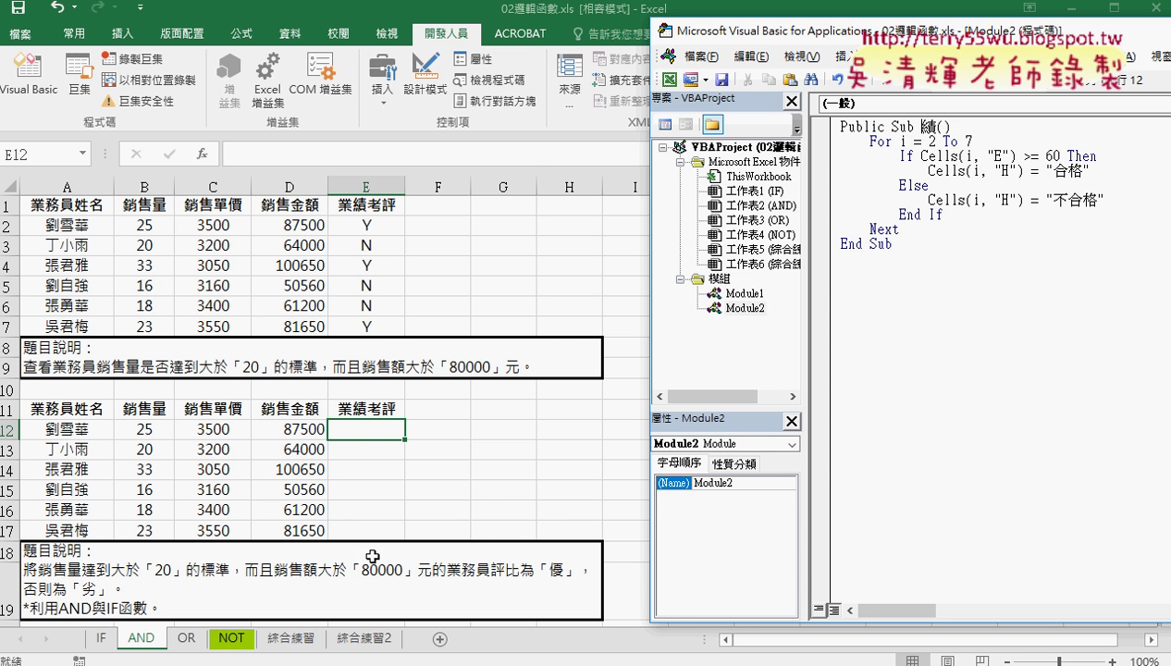
{"action": "type", "text": "ㄧㄝ"}
{"action": "type", "text": "4"}
Step: Name the macro 業績 and change its loop to For i = 12 To 17
{"action": "key", "text": "Down"}
{"action": "key", "text": "Return"}
{"action": "key", "text": "Return"}
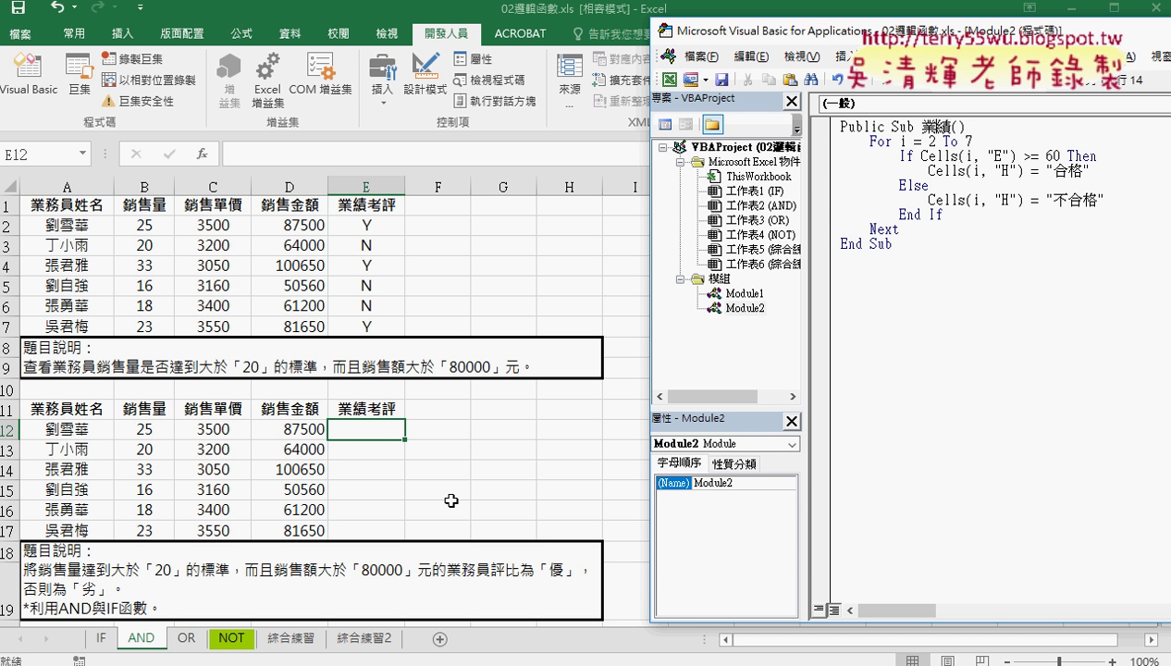
{"action": "left_click", "coordinate": [948, 155]}
{"action": "left_click", "coordinate": [928, 141]}
{"action": "type", "text": "1"}
{"action": "left_click", "coordinate": [959, 140]}
{"action": "type", "text": "1"}
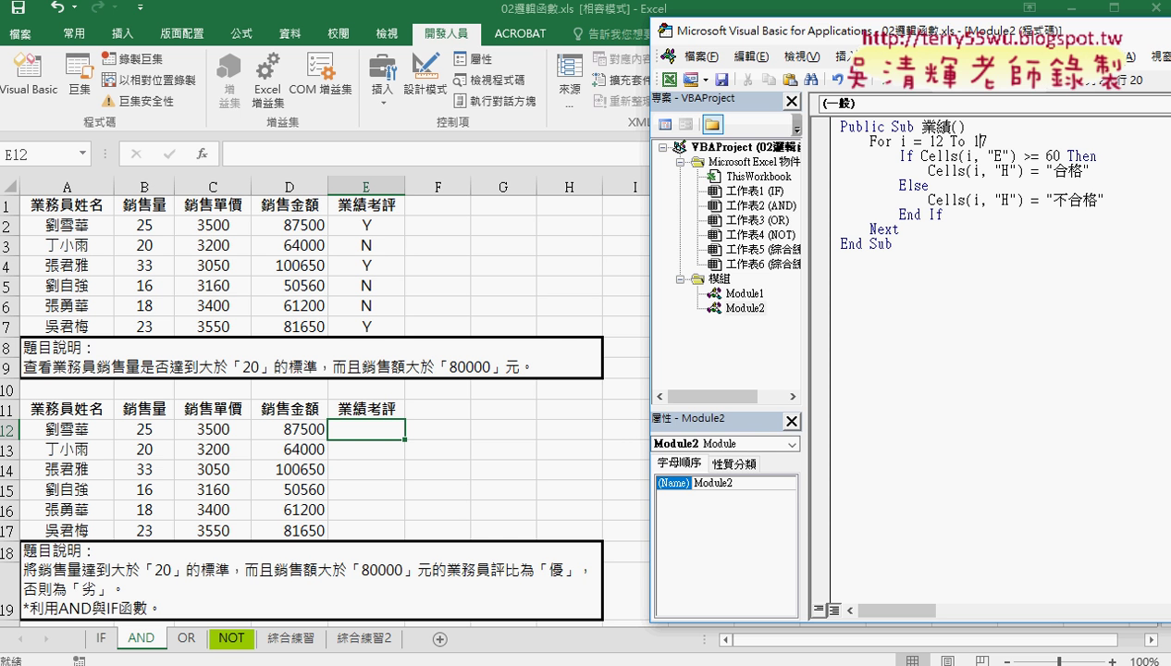
{"action": "left_click_drag", "start_coordinate": [988, 141], "coordinate": [971, 141]}
Step: Insert blank cells at row 18, shifting the 題目說明 note down
{"action": "left_click", "coordinate": [68, 429]}
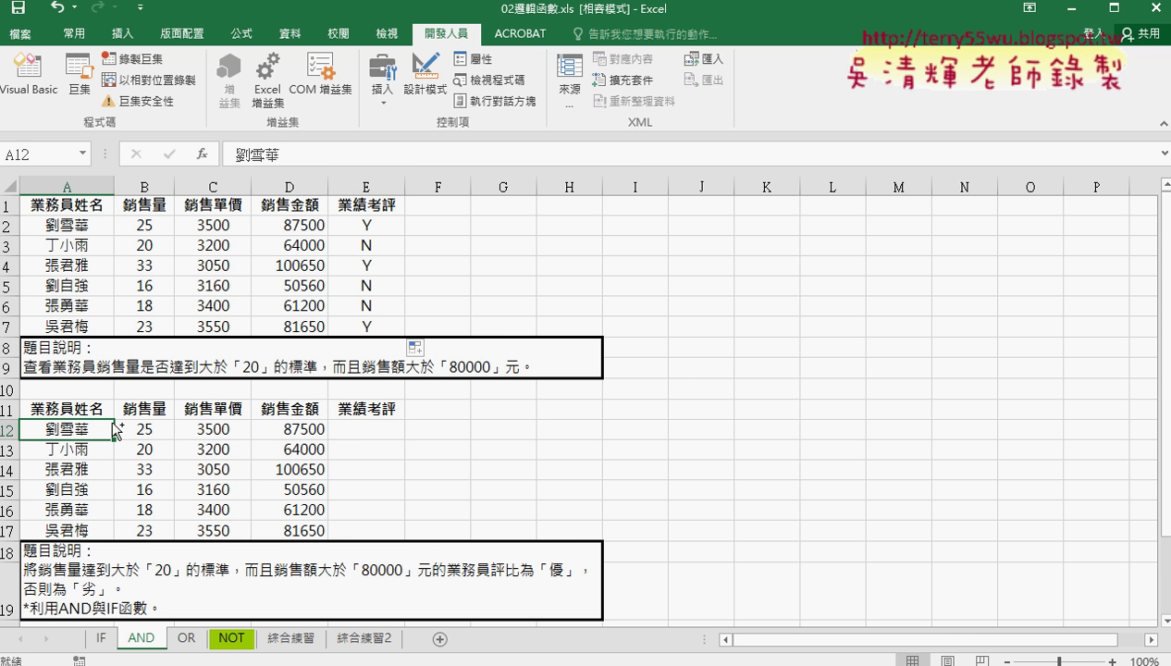
{"action": "key", "text": "ctrl+Down"}
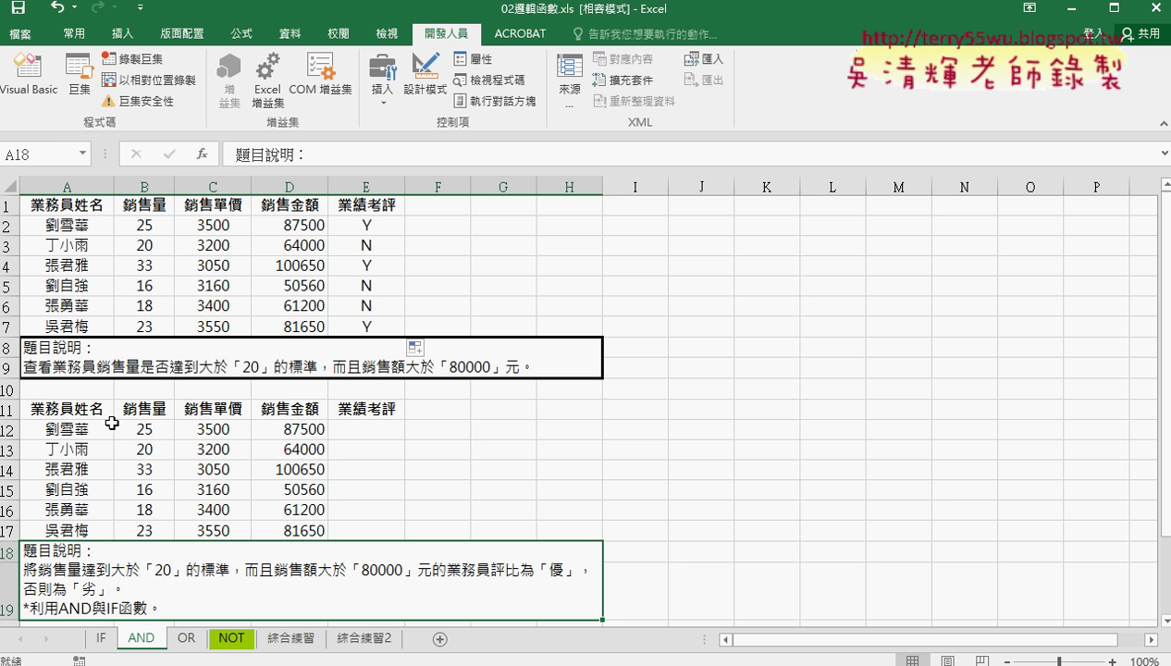
{"action": "left_click", "coordinate": [6, 552]}
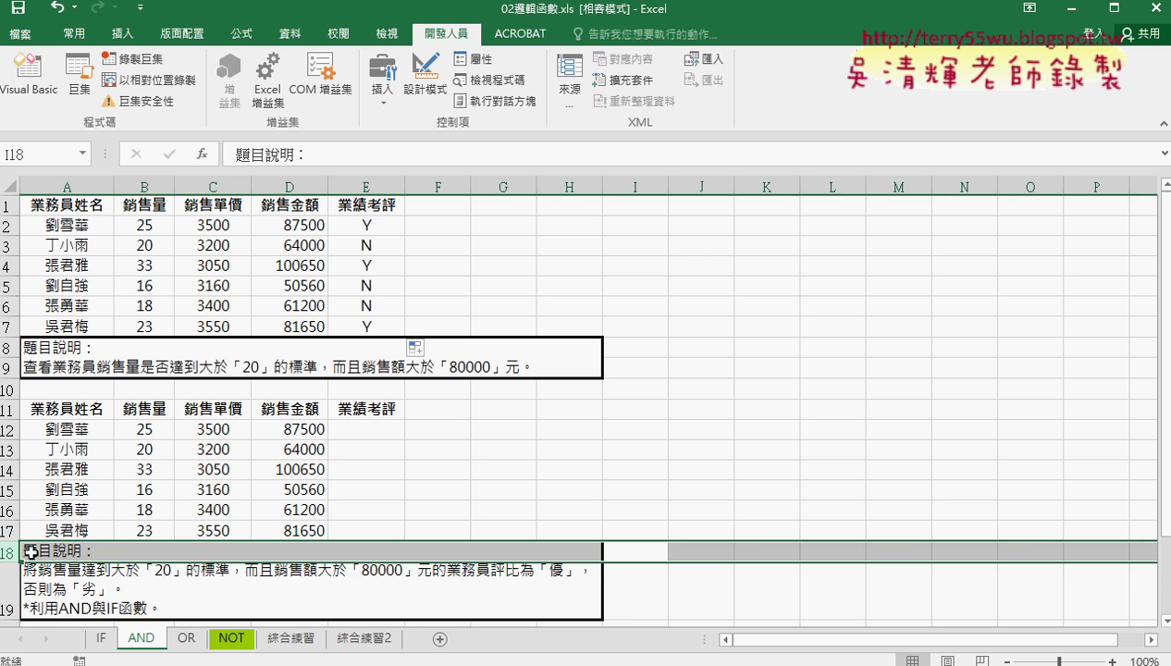
{"action": "right_click", "coordinate": [51, 547]}
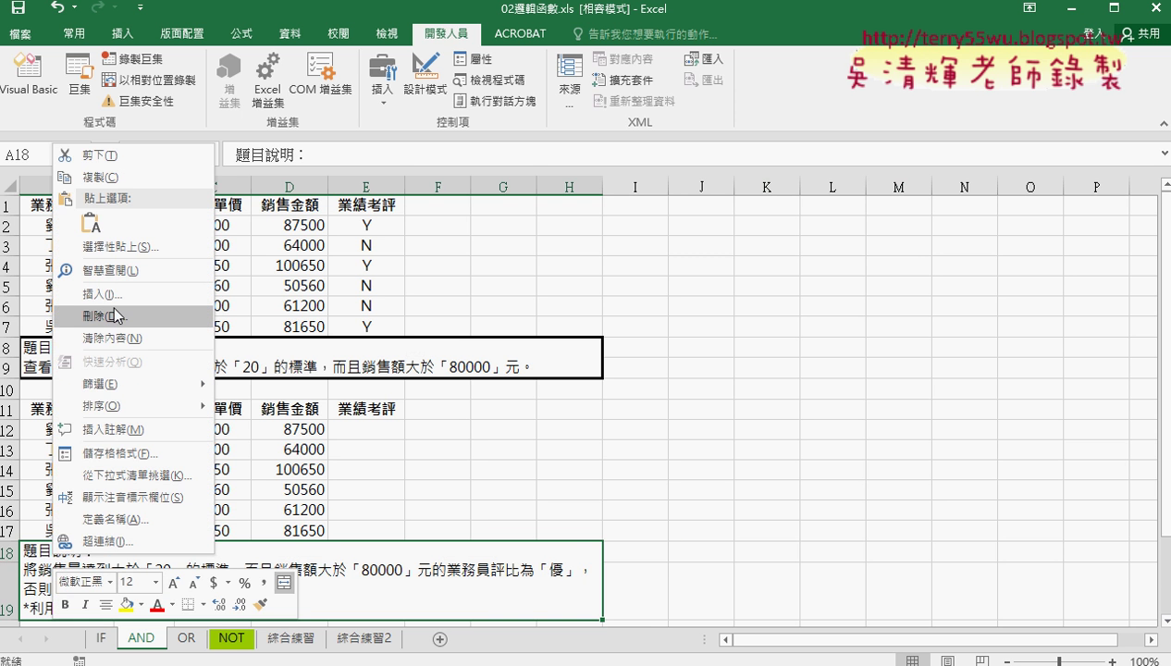
{"action": "left_click", "coordinate": [168, 294]}
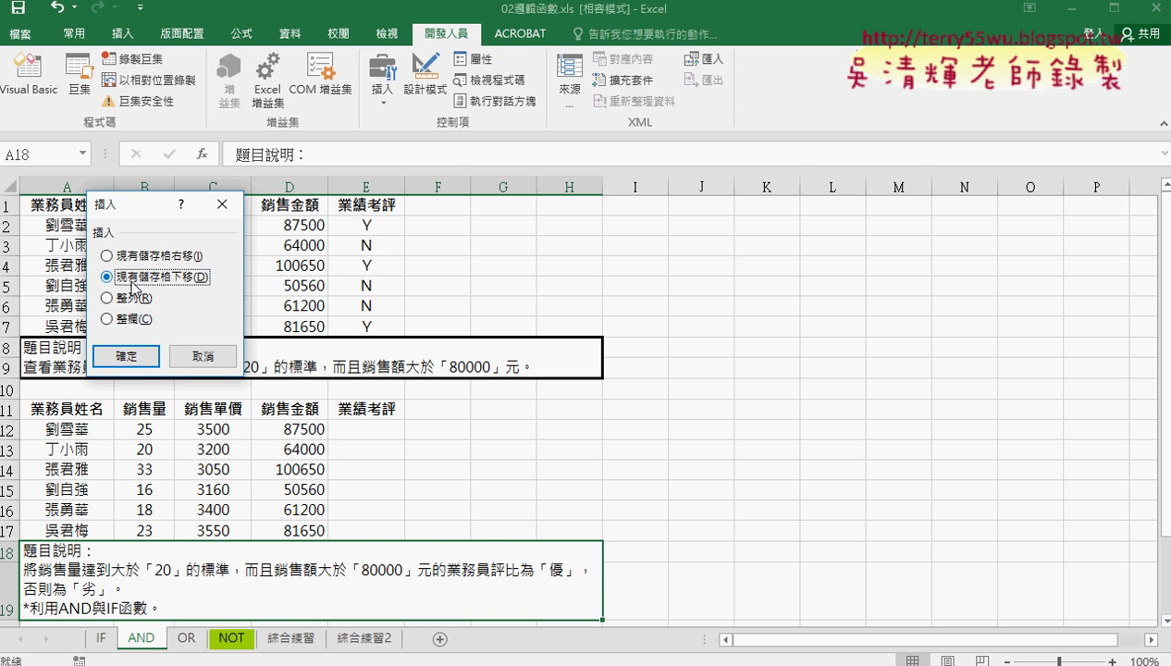
{"action": "left_click", "coordinate": [126, 355]}
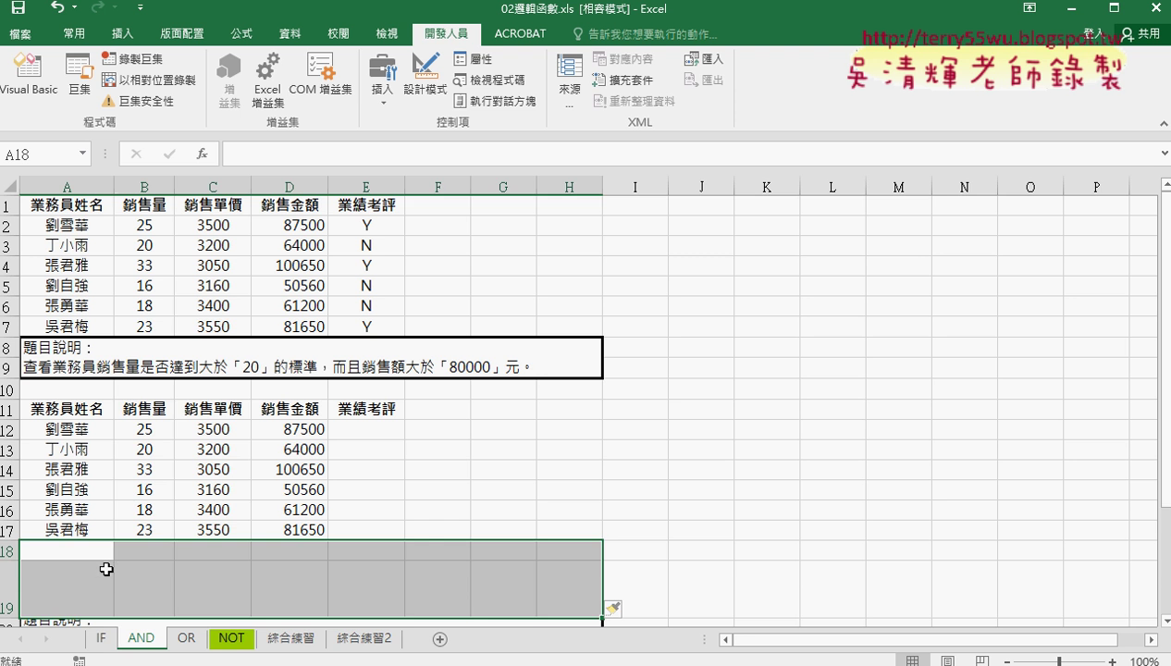
Step: Delete the extra blank row 19, then jump from A12 to the table's last row A17
{"action": "left_click", "coordinate": [37, 588]}
{"action": "key", "text": "shift+space"}
{"action": "right_click", "coordinate": [107, 592]}
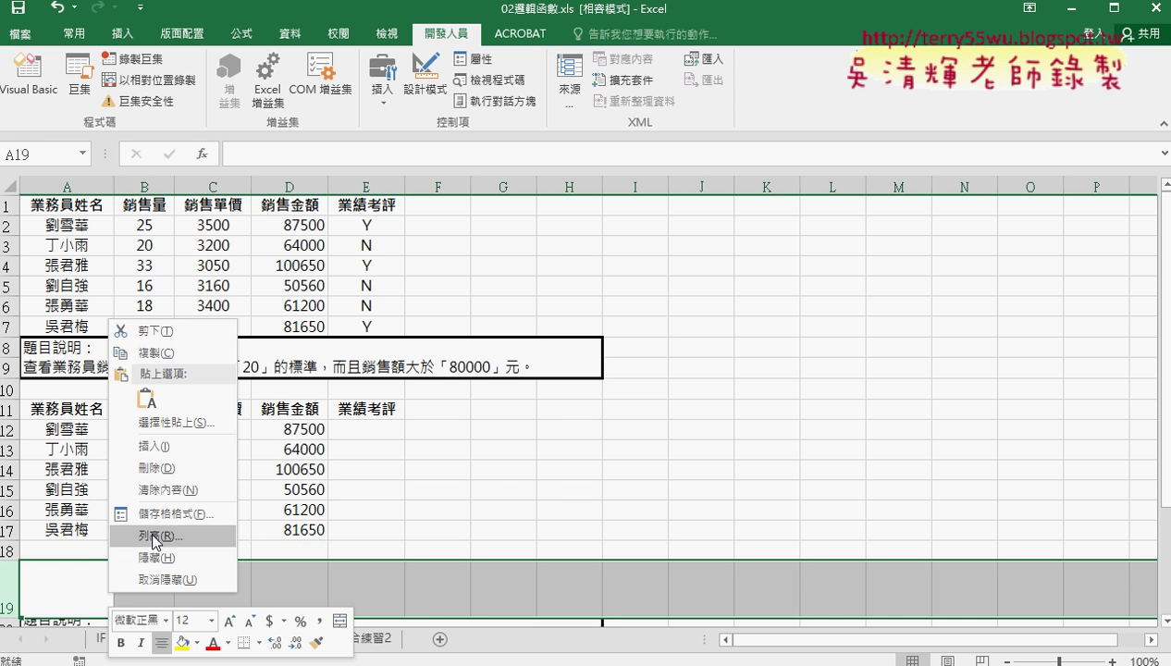
{"action": "left_click", "coordinate": [170, 469]}
{"action": "left_click", "coordinate": [12, 550]}
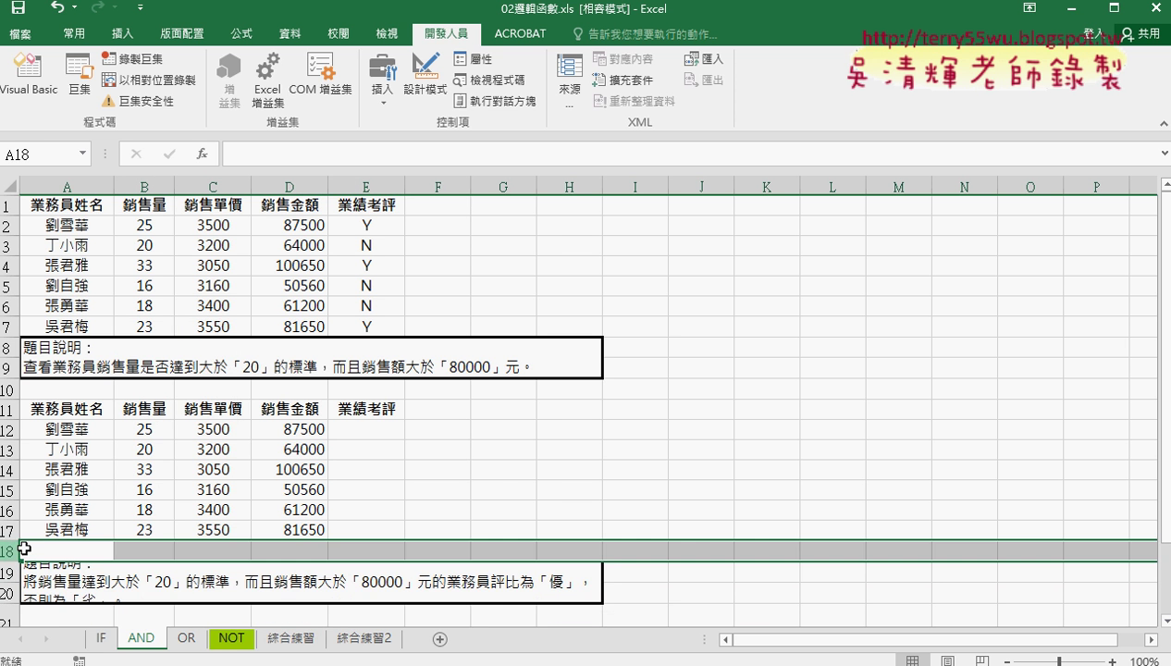
{"action": "left_click", "coordinate": [67, 430]}
{"action": "key", "text": "ctrl+Down"}
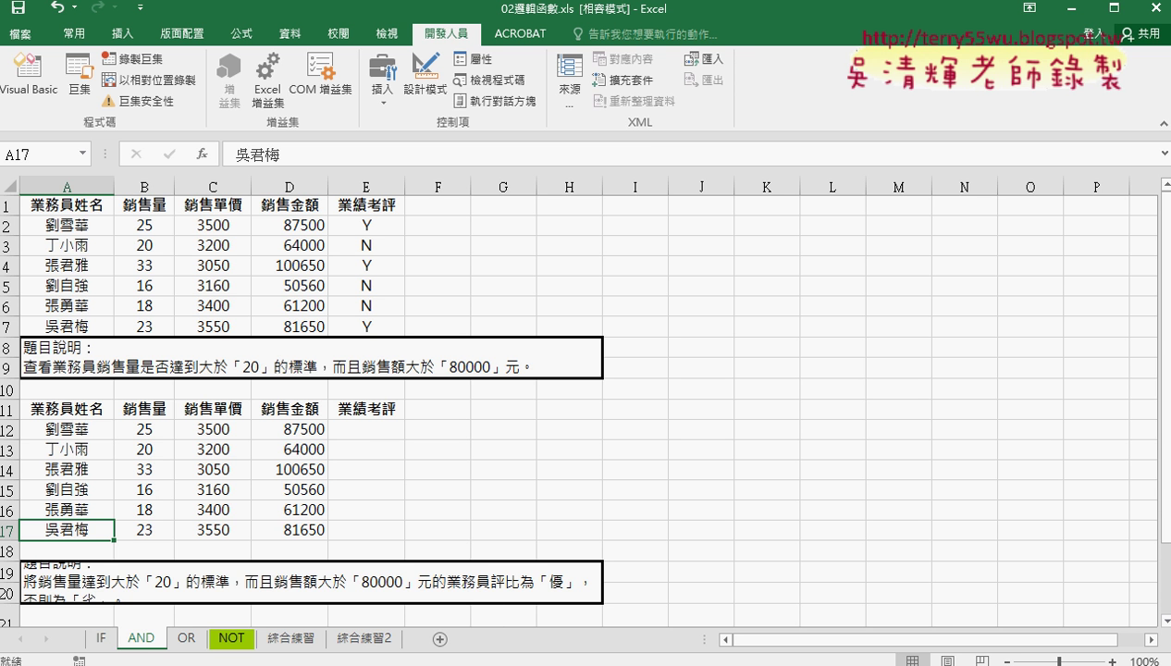
Step: Change the loop's end to range("A12").End(xlDown).Row in the 業績 macro
{"action": "mouse_move", "coordinate": [305, 638]}
{"action": "left_click", "coordinate": [384, 620]}
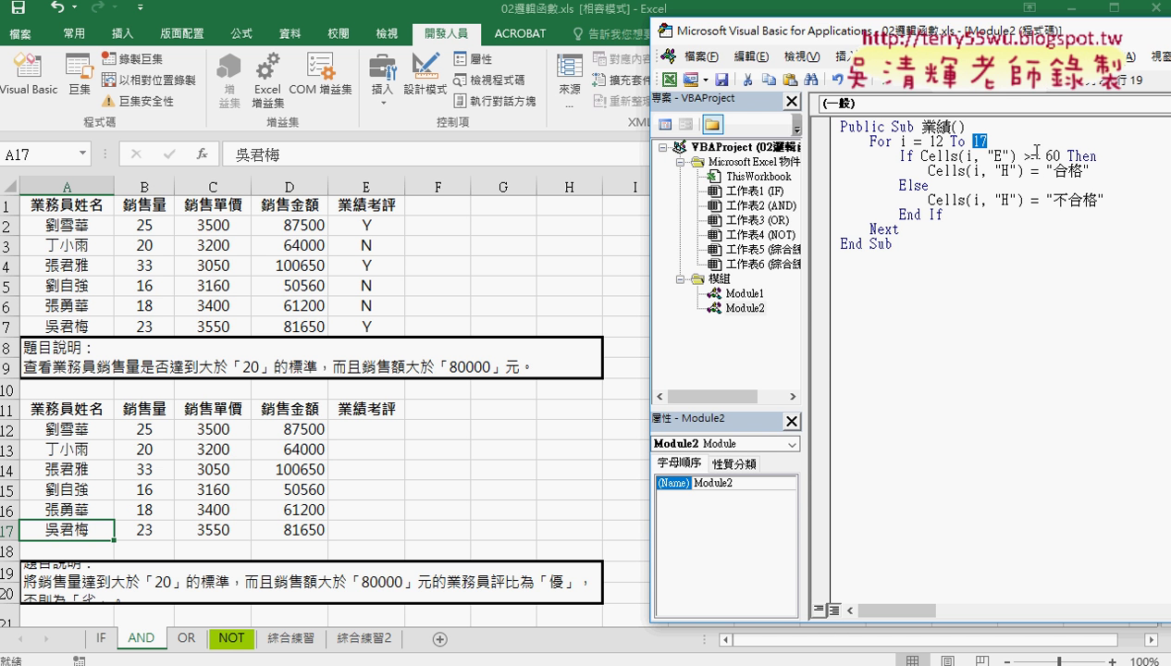
{"action": "type", "text": "ra"}
{"action": "type", "text": "nge"}
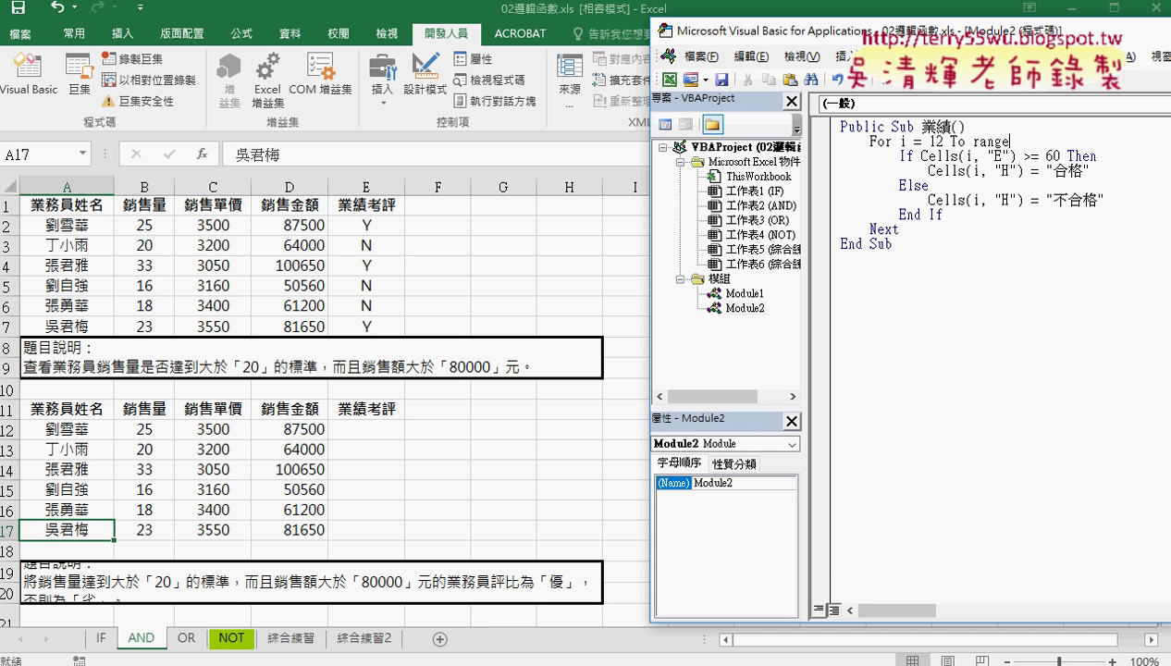
{"action": "type", "text": "("}
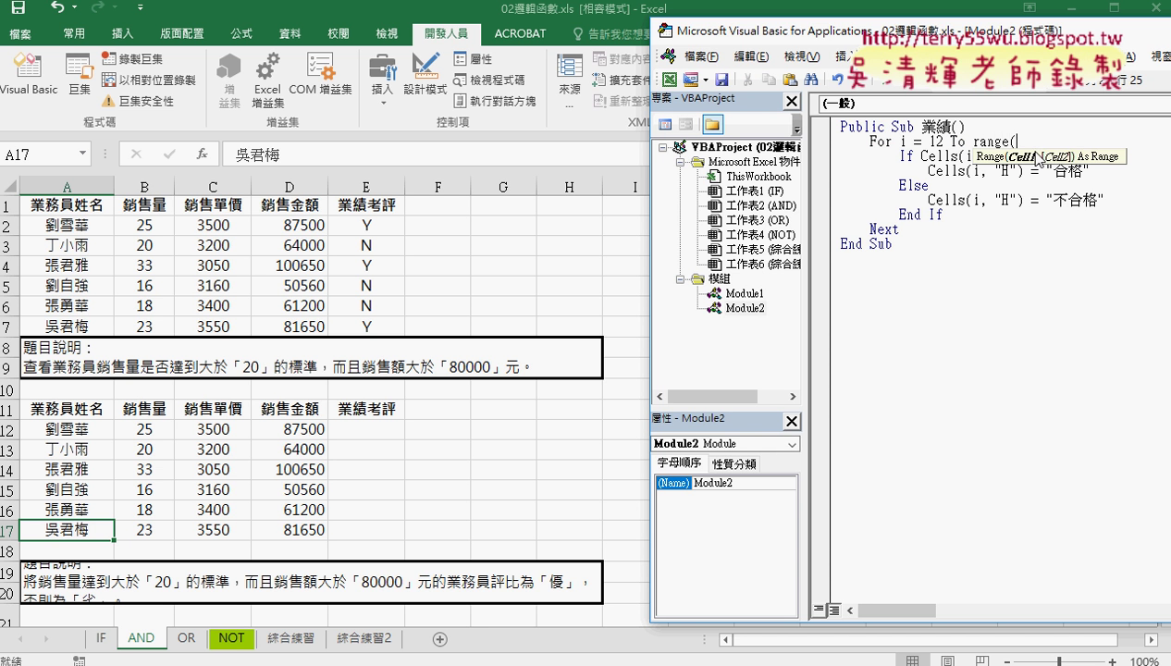
{"action": "type", "text": "\"A12"}
{"action": "type", "text": "\")."}
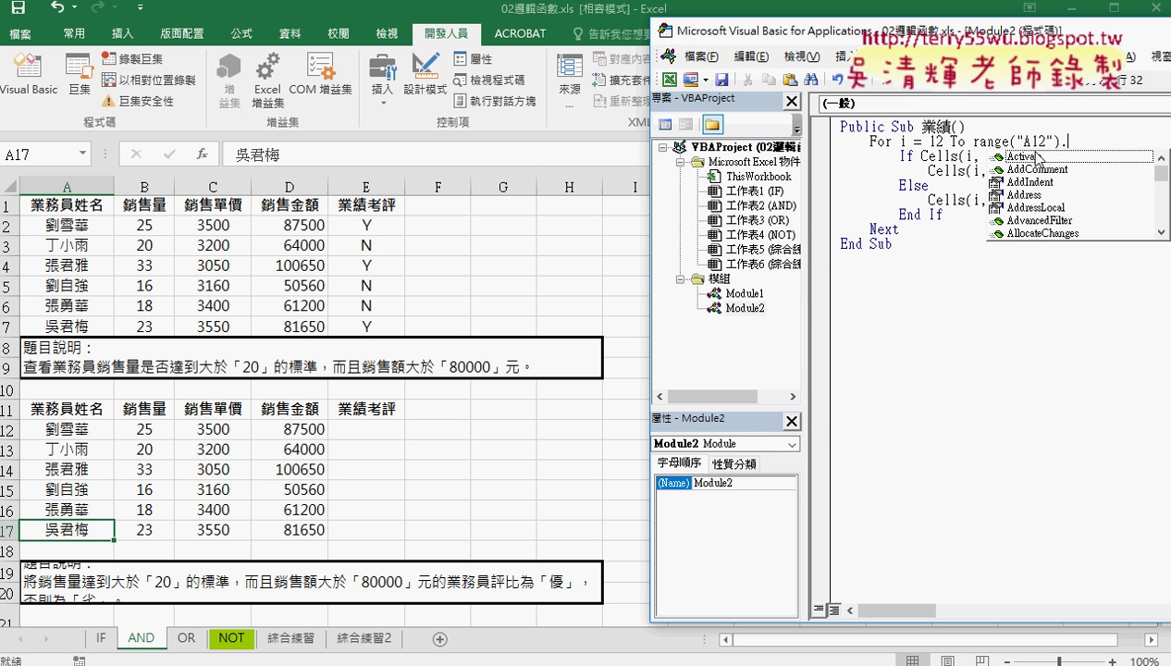
{"action": "type", "text": "E"}
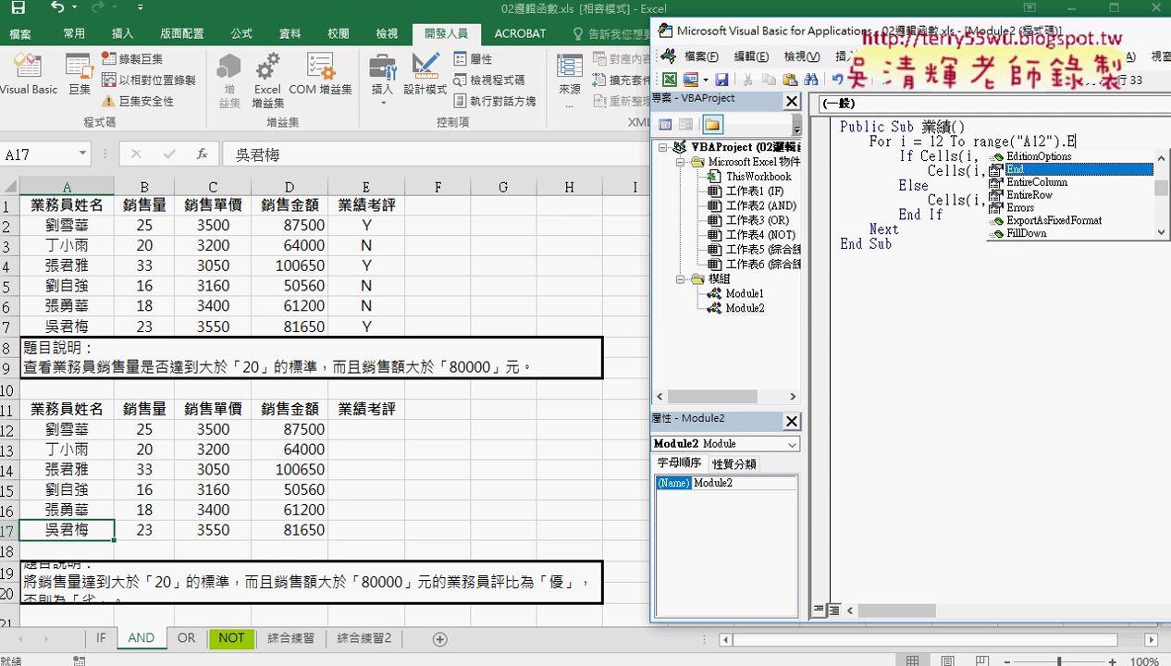
{"action": "key", "text": "Tab"}
{"action": "type", "text": "("}
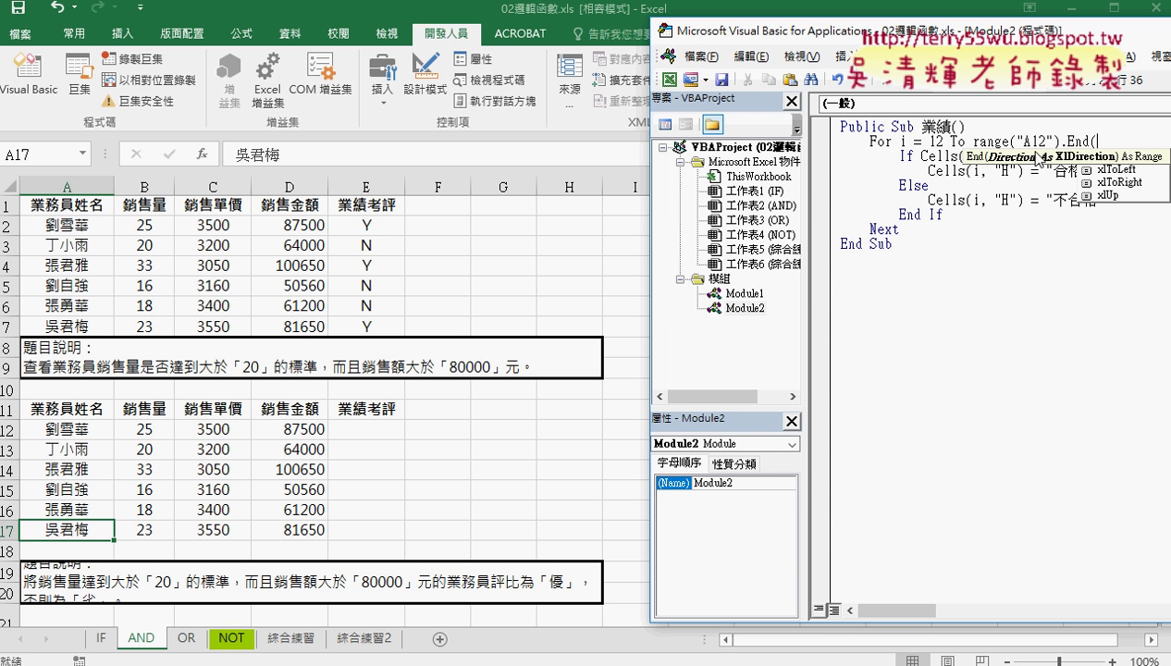
{"action": "key", "text": "Up"}
{"action": "key", "text": "Up"}
{"action": "key", "text": "space"}
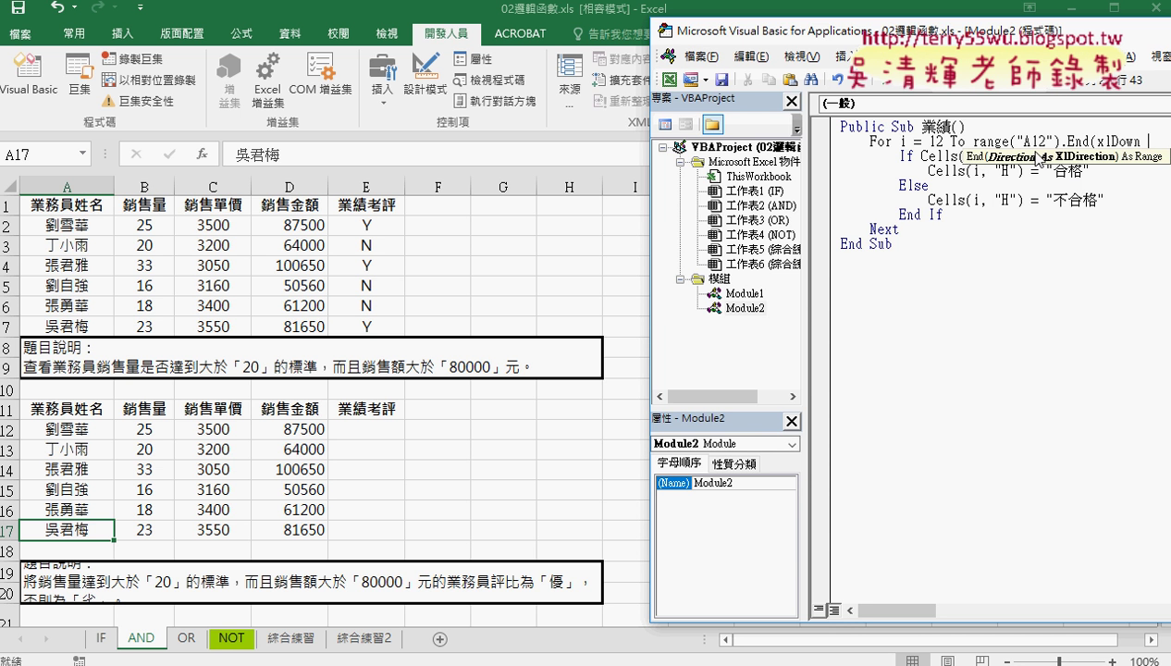
{"action": "key", "text": "BackSpace"}
{"action": "type", "text": ")"}
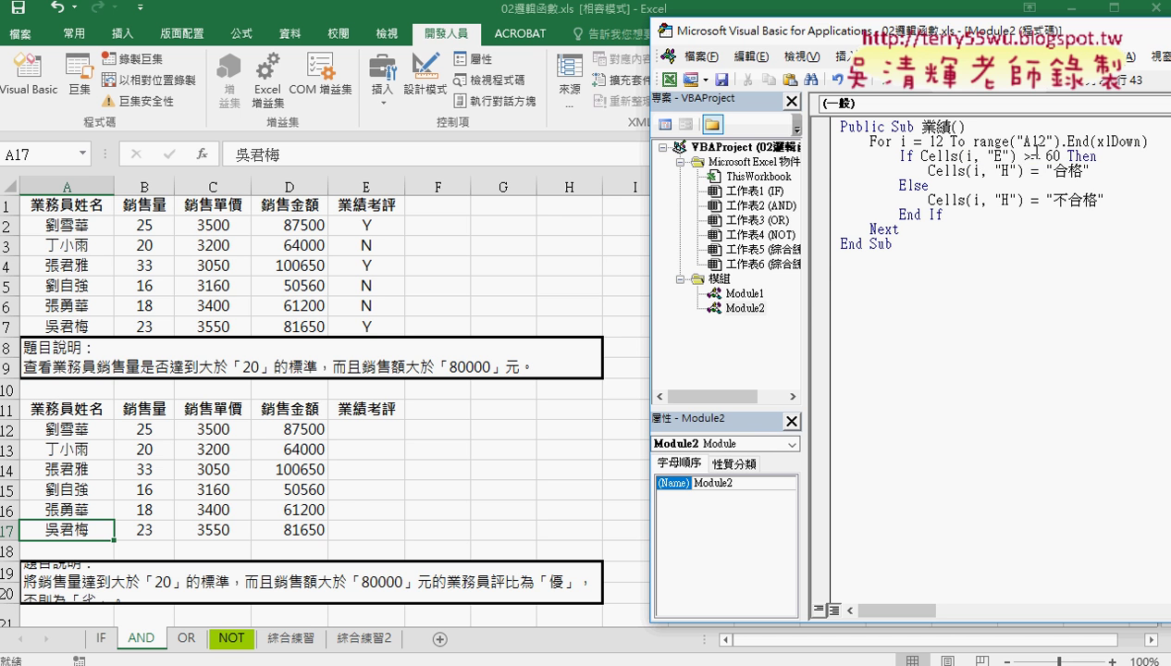
{"action": "type", "text": "."}
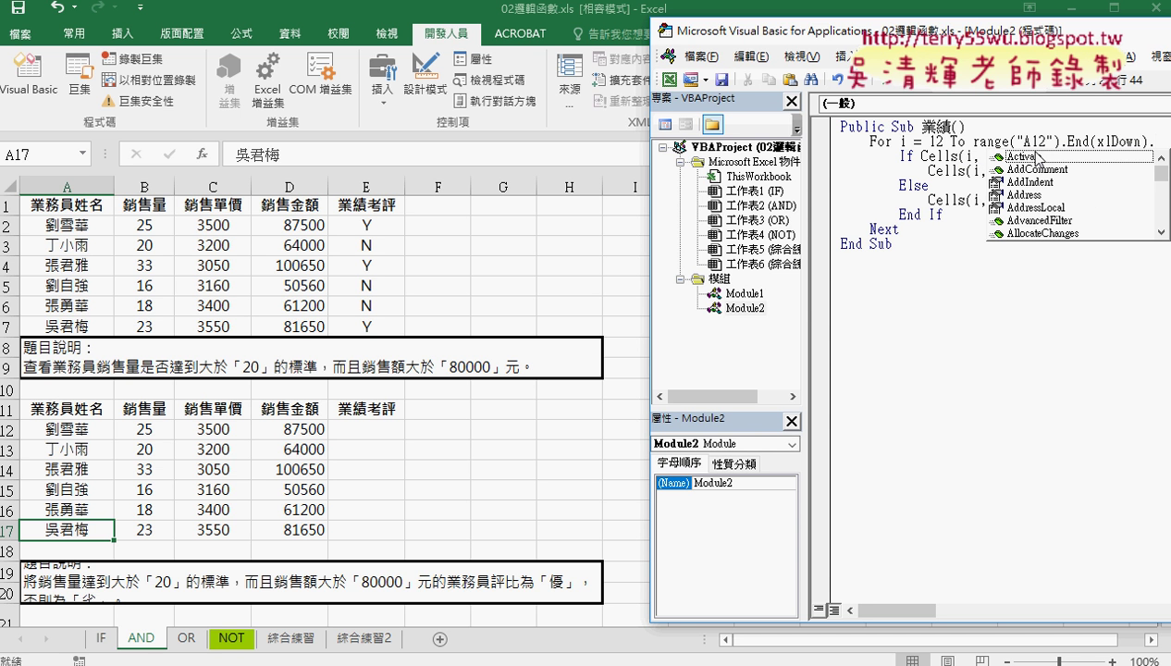
{"action": "type", "text": "row"}
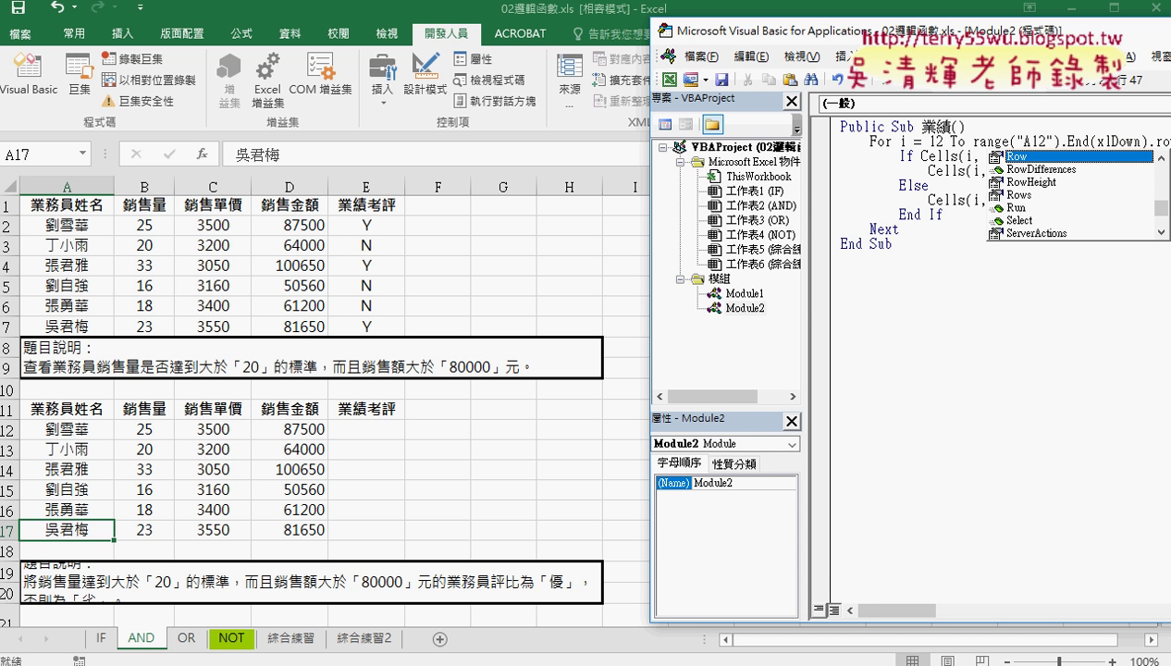
Step: Annotate how the loop spans rows 12 to 17 of the lower table
{"action": "left_click_drag", "start_coordinate": [886, 36], "coordinate": [746, 39]}
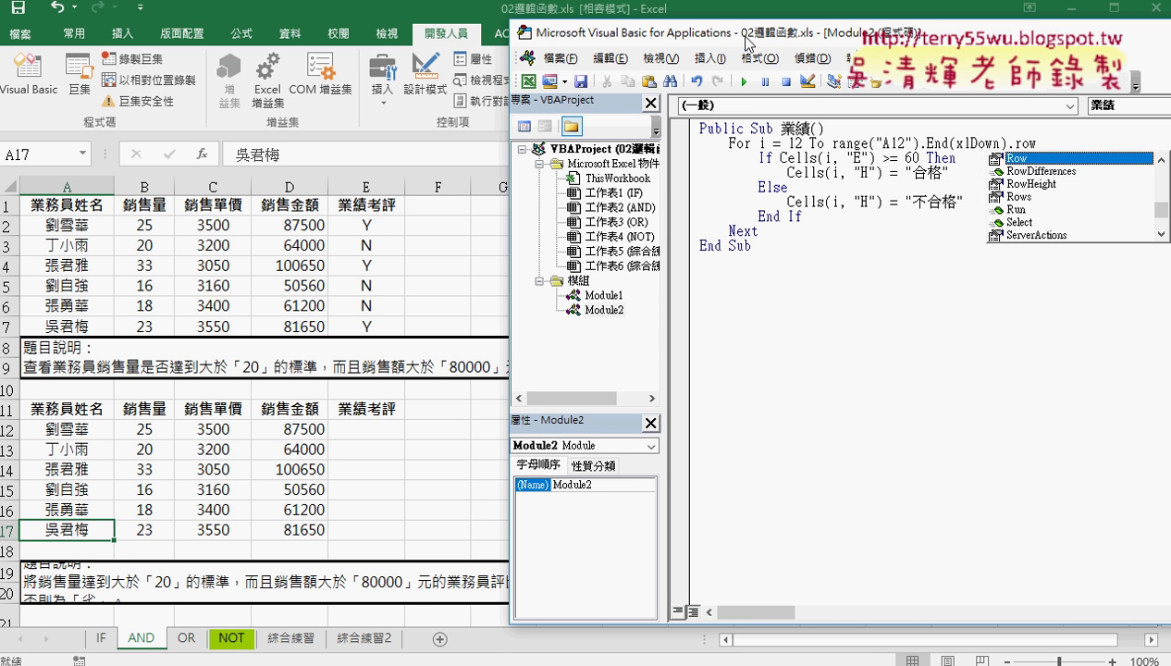
{"action": "left_click_drag", "start_coordinate": [1036, 144], "coordinate": [832, 143]}
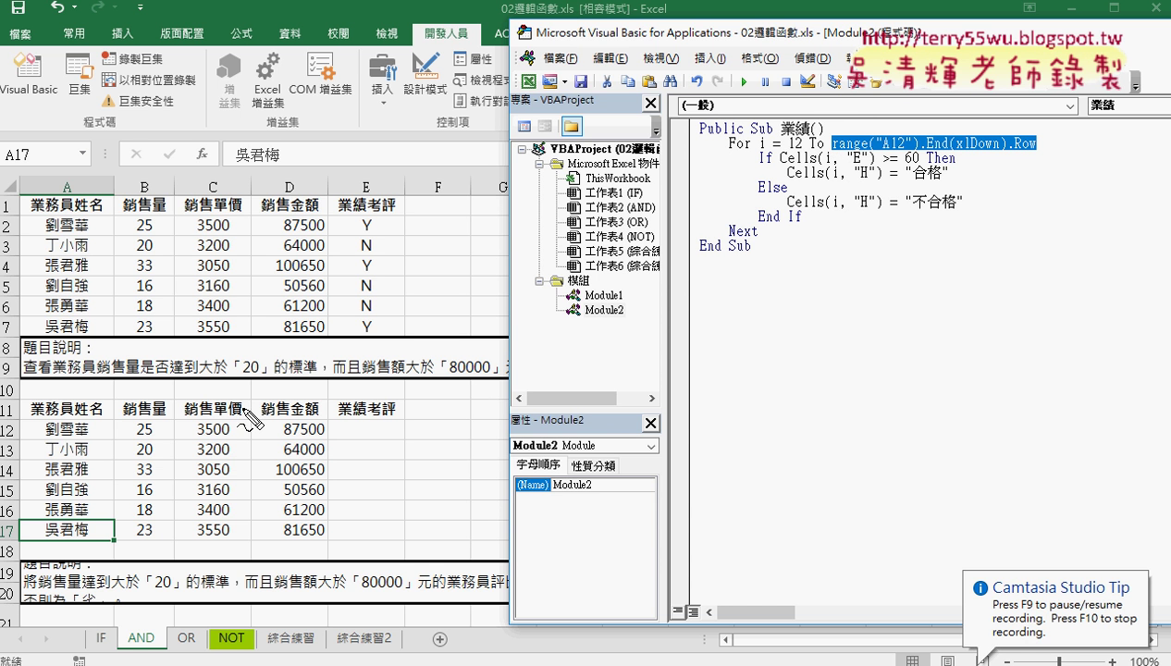
{"action": "mouse_move", "coordinate": [81, 424]}
{"action": "left_mouse_down"}
{"action": "mouse_move", "coordinate": [82, 531]}
{"action": "mouse_move", "coordinate": [98, 506]}
{"action": "left_mouse_up"}
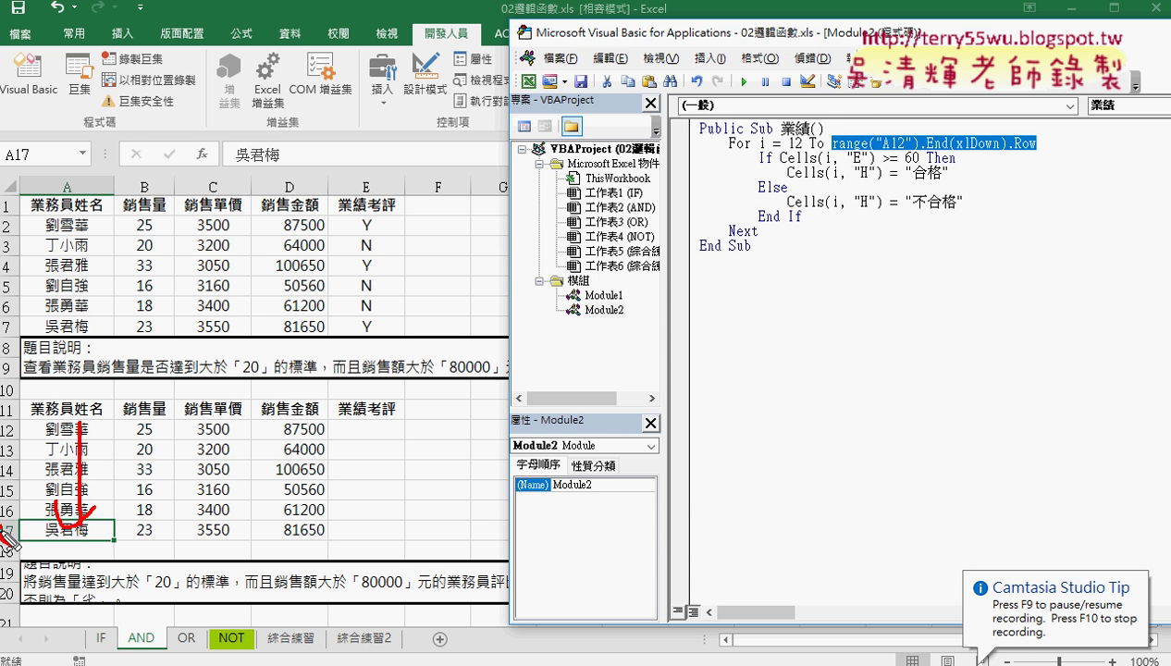
{"action": "mouse_move", "coordinate": [20, 522]}
{"action": "left_mouse_down"}
{"action": "mouse_move", "coordinate": [17, 551]}
{"action": "mouse_move", "coordinate": [869, 140]}
{"action": "left_mouse_up"}
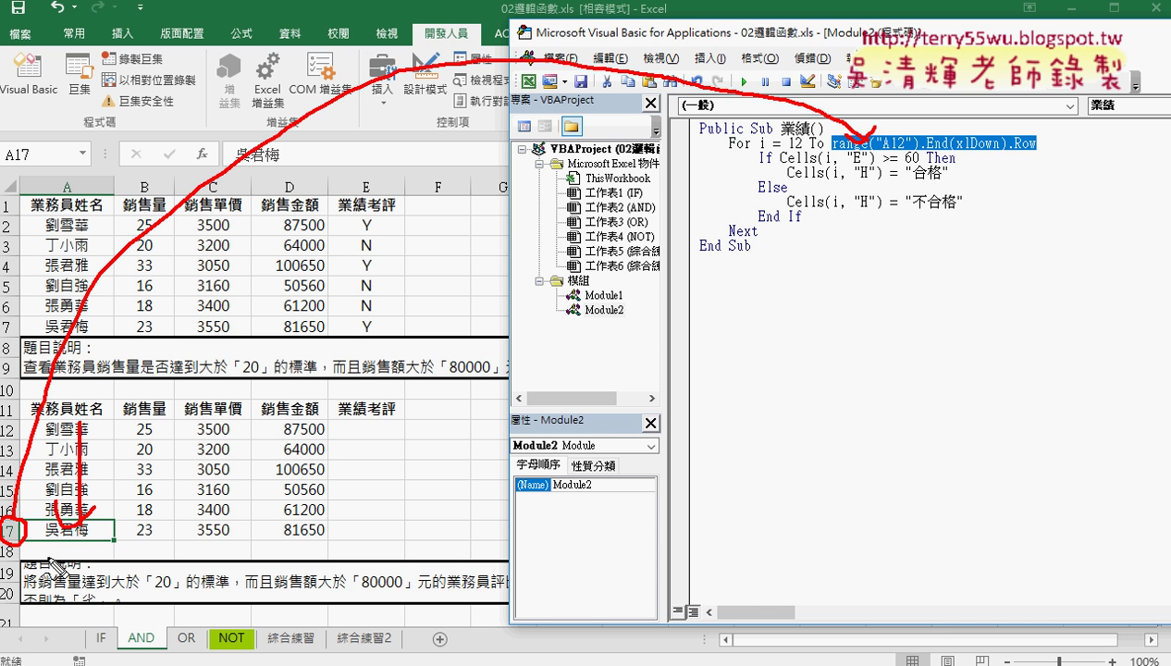
{"action": "key", "text": "Escape"}
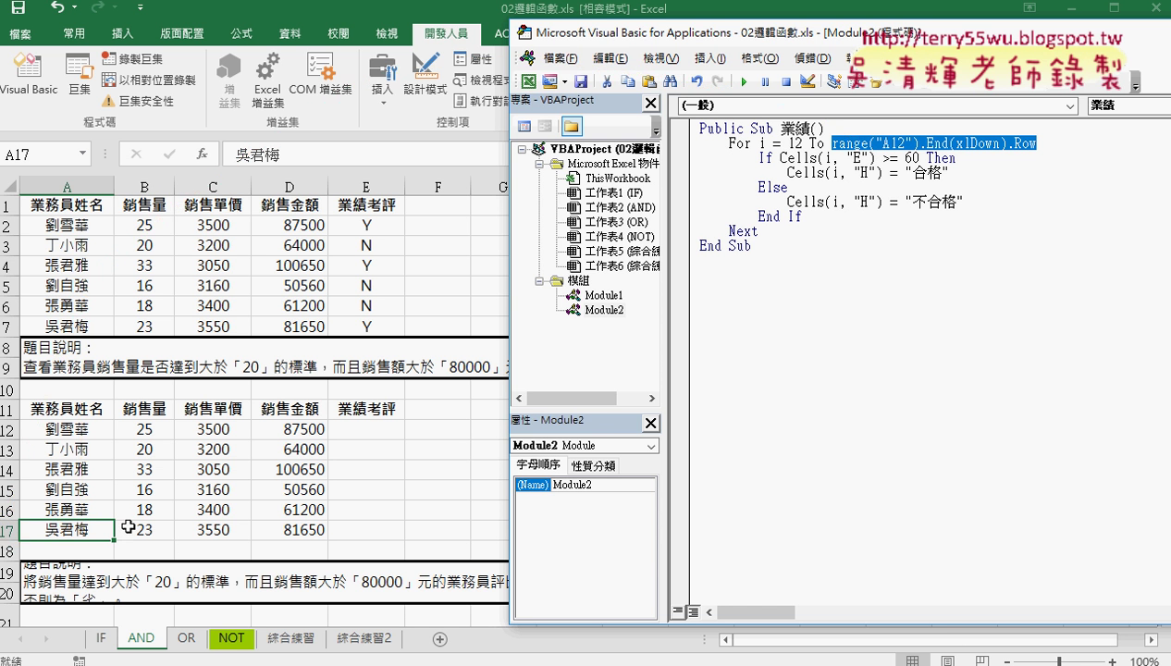
Step: Rewrite the test as Cells(i, "B") > 20 followed by And
{"action": "left_click", "coordinate": [979, 200]}
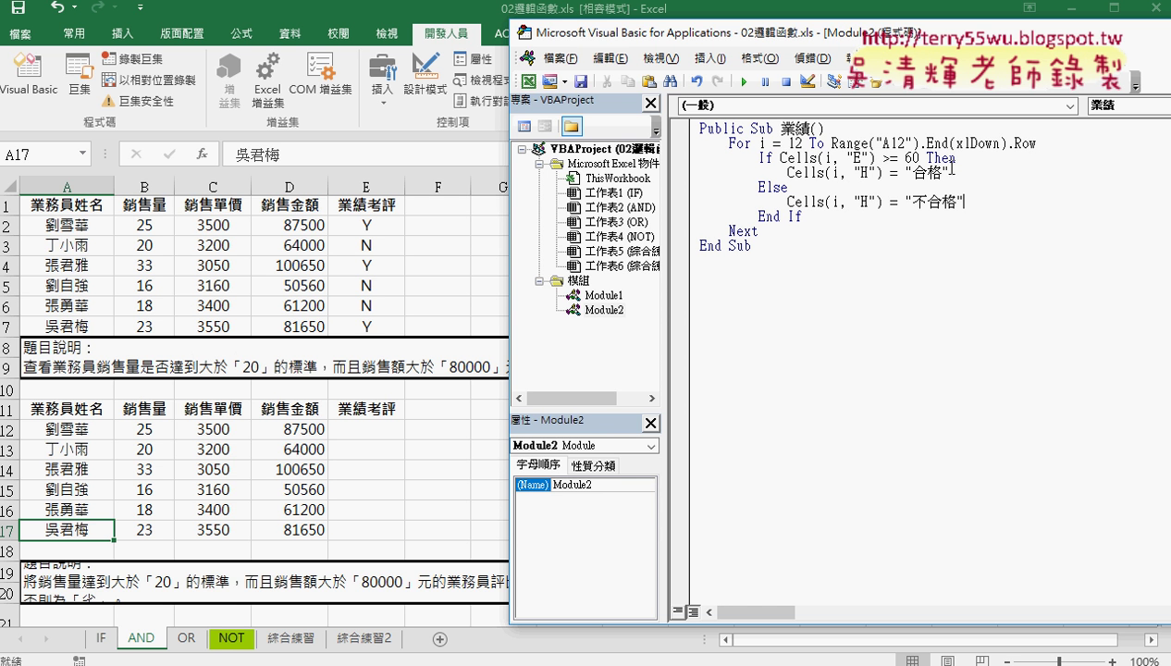
{"action": "double_click", "coordinate": [855, 156]}
{"action": "type", "text": "B"}
{"action": "double_click", "coordinate": [897, 158]}
{"action": "key", "text": "Delete"}
{"action": "double_click", "coordinate": [900, 158]}
{"action": "type", "text": "20"}
{"action": "type", "text": "a"}
{"action": "type", "text": "nd"}
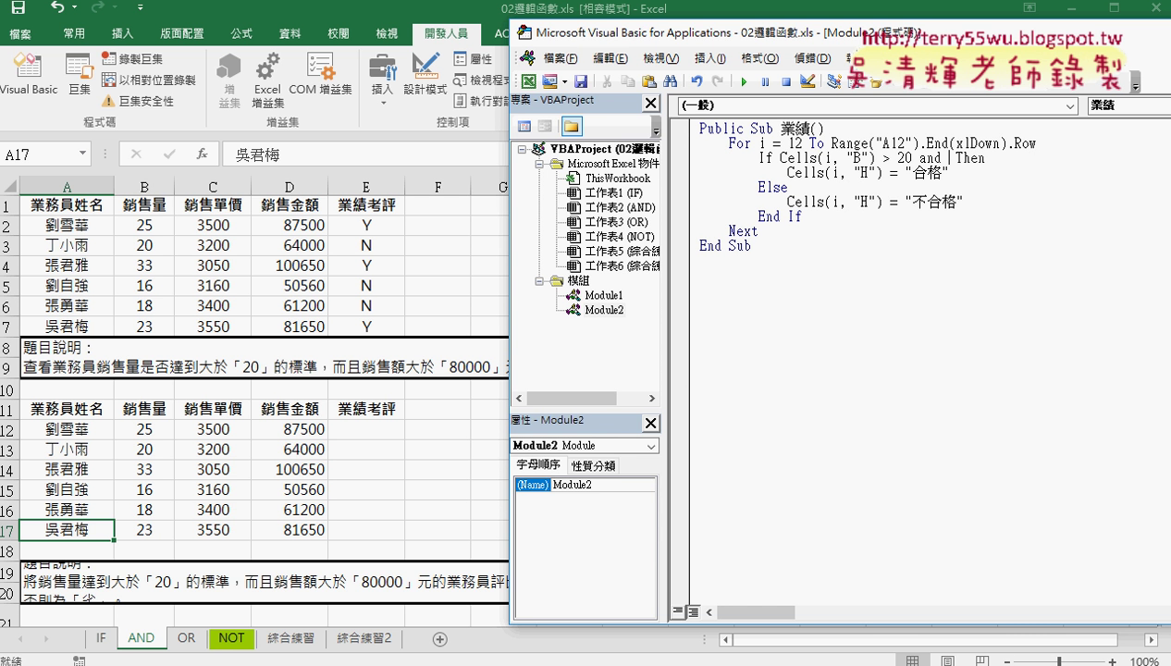
Step: Add the second condition Cells(i, "D") > 80000 to the If line
{"action": "mouse_move", "coordinate": [912, 159]}
{"action": "left_mouse_down"}
{"action": "mouse_move", "coordinate": [781, 159]}
{"action": "mouse_move", "coordinate": [951, 163]}
{"action": "left_mouse_up"}
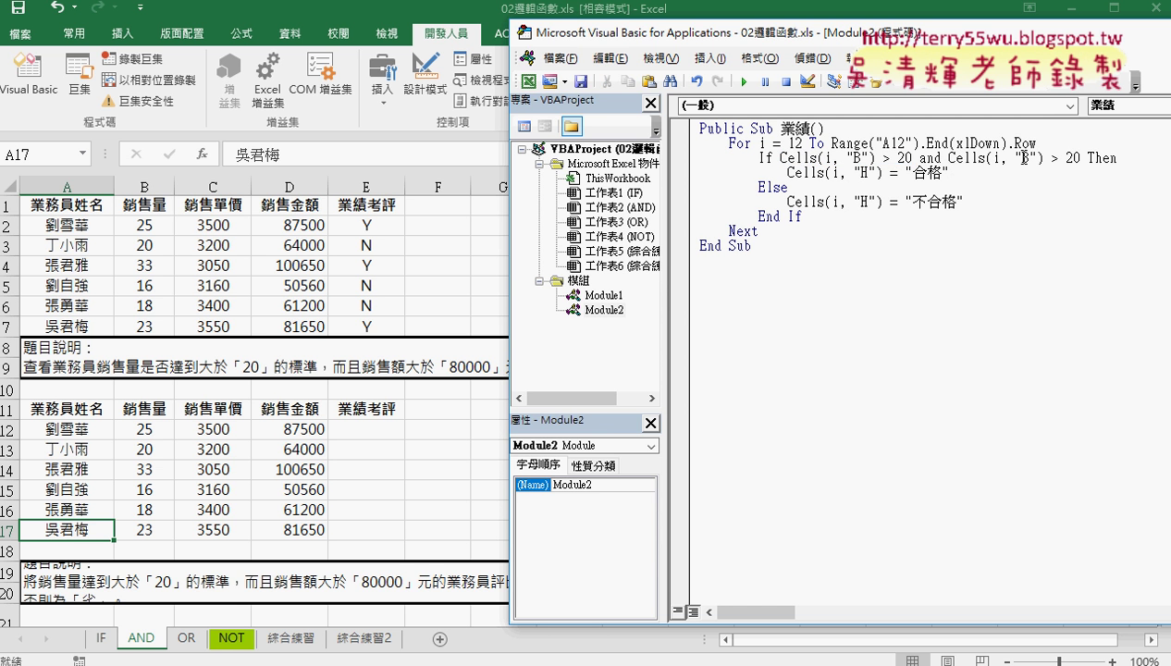
{"action": "double_click", "coordinate": [1025, 158]}
{"action": "type", "text": "D"}
{"action": "double_click", "coordinate": [1073, 158]}
{"action": "type", "text": "80000"}
{"action": "left_click", "coordinate": [929, 173]}
Step: Replace the 合格 and 不合格 results with "Y" and "N"
{"action": "double_click", "coordinate": [930, 174]}
{"action": "type", "text": "Y"}
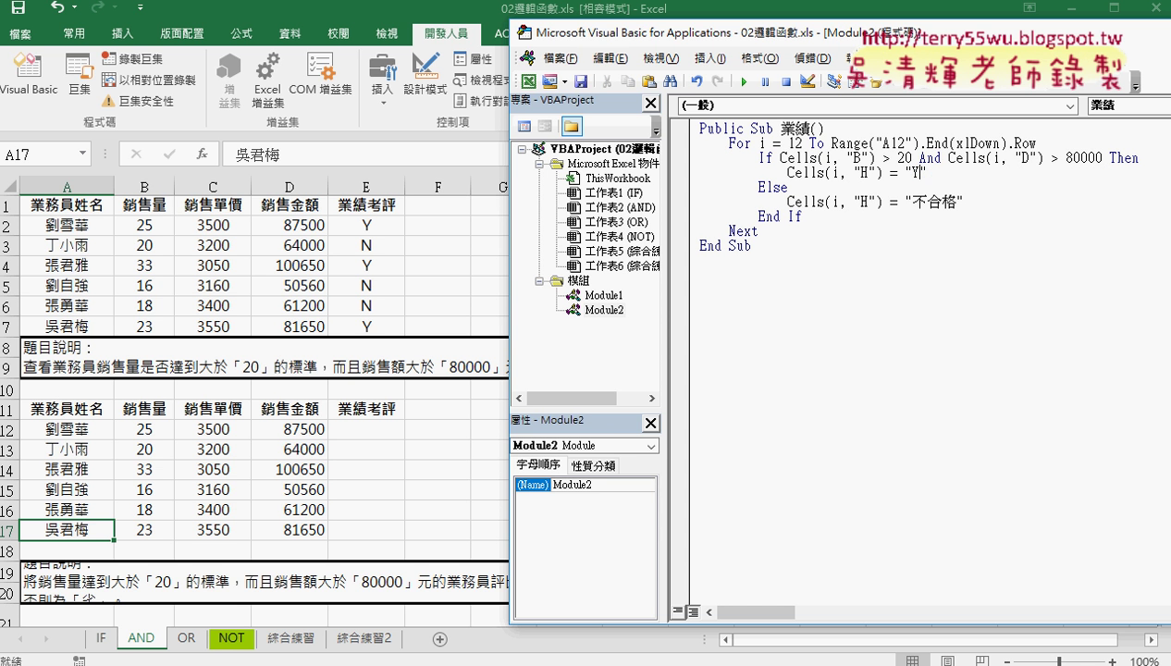
{"action": "double_click", "coordinate": [948, 200]}
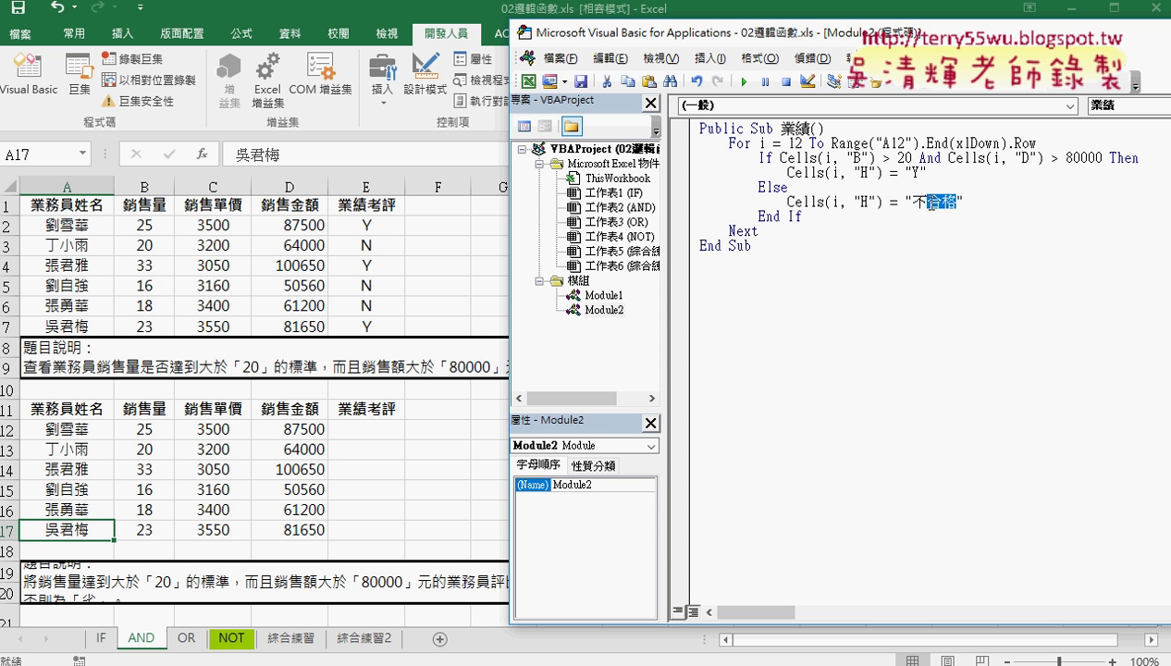
{"action": "type", "text": "N"}
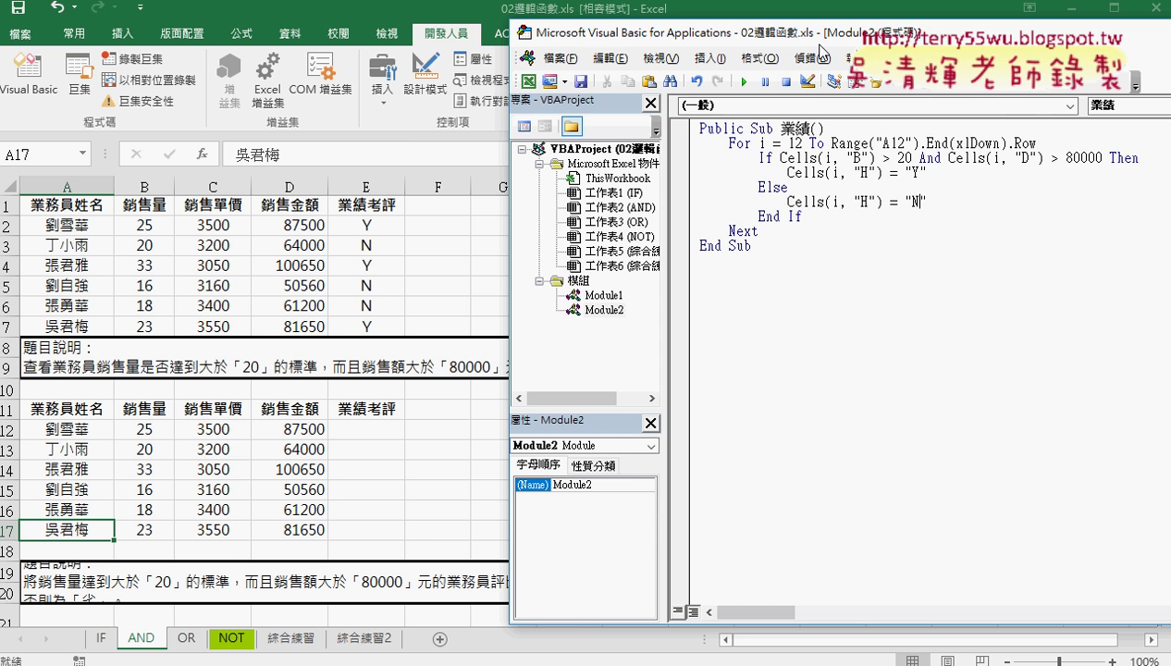
Step: Change both Cells(i, "H") targets to Cells(i, "E")
{"action": "left_click_drag", "start_coordinate": [804, 37], "coordinate": [712, 43]}
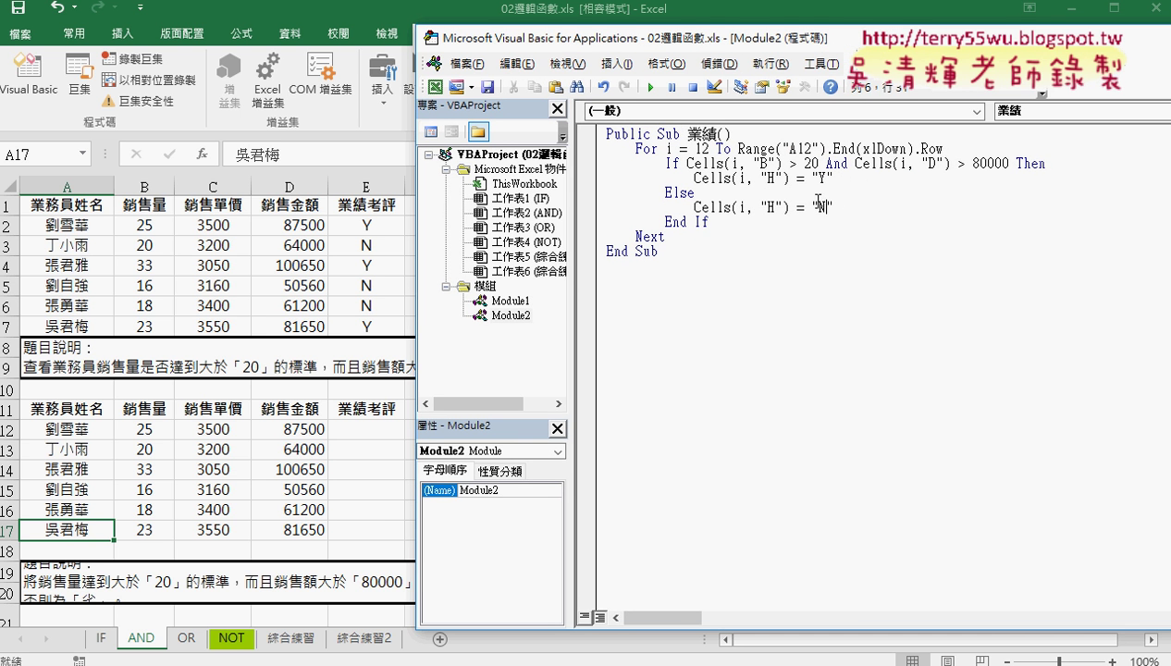
{"action": "double_click", "coordinate": [770, 178]}
{"action": "type", "text": "E"}
{"action": "left_click", "coordinate": [773, 209]}
{"action": "double_click", "coordinate": [773, 209]}
{"action": "type", "text": "E"}
{"action": "left_click_drag", "start_coordinate": [768, 39], "coordinate": [853, 42]}
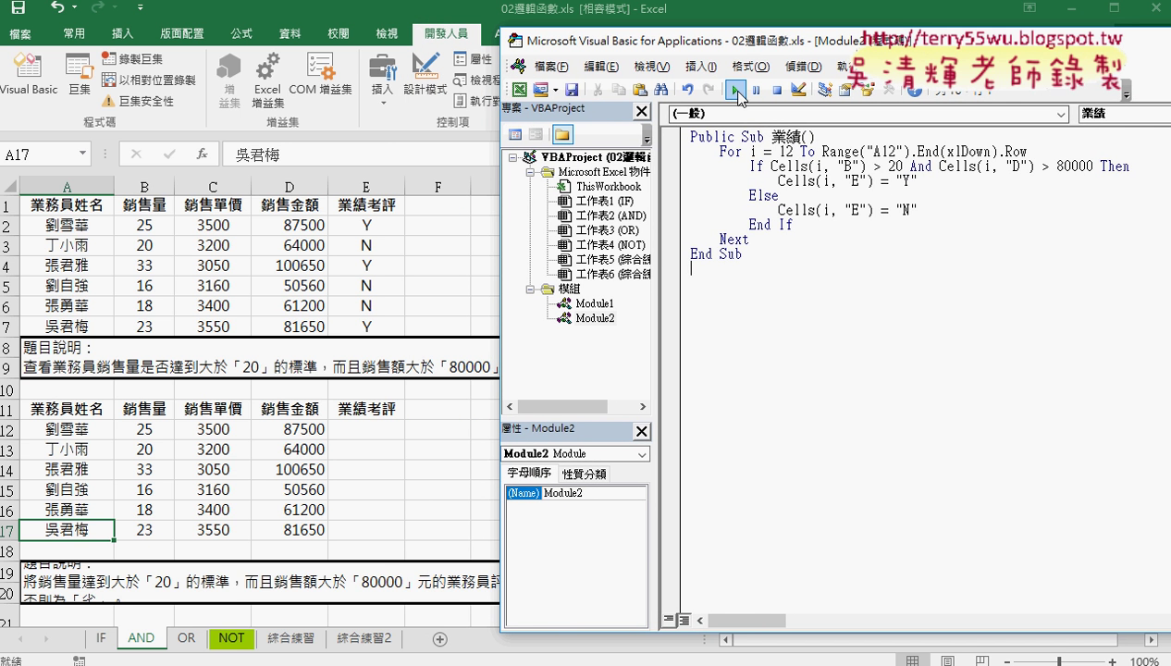
Step: Run 業績 to fill E12:E17 with Y, N, Y, N, N, Y, comparing against E2's rating
{"action": "left_click", "coordinate": [736, 91]}
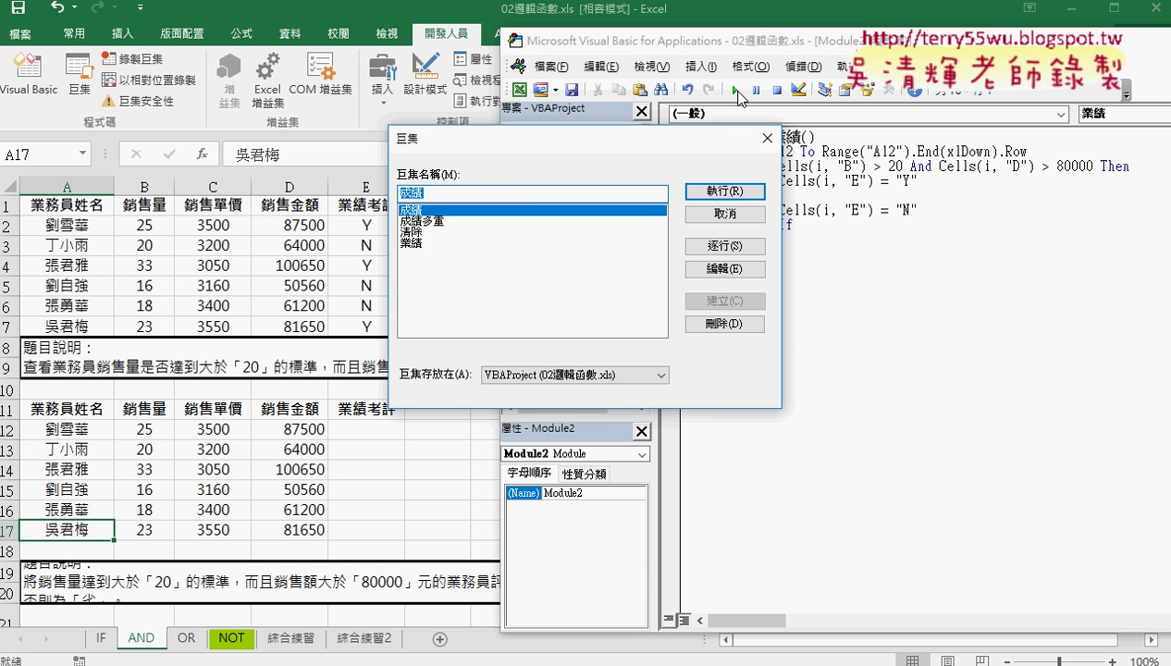
{"action": "left_click", "coordinate": [726, 214]}
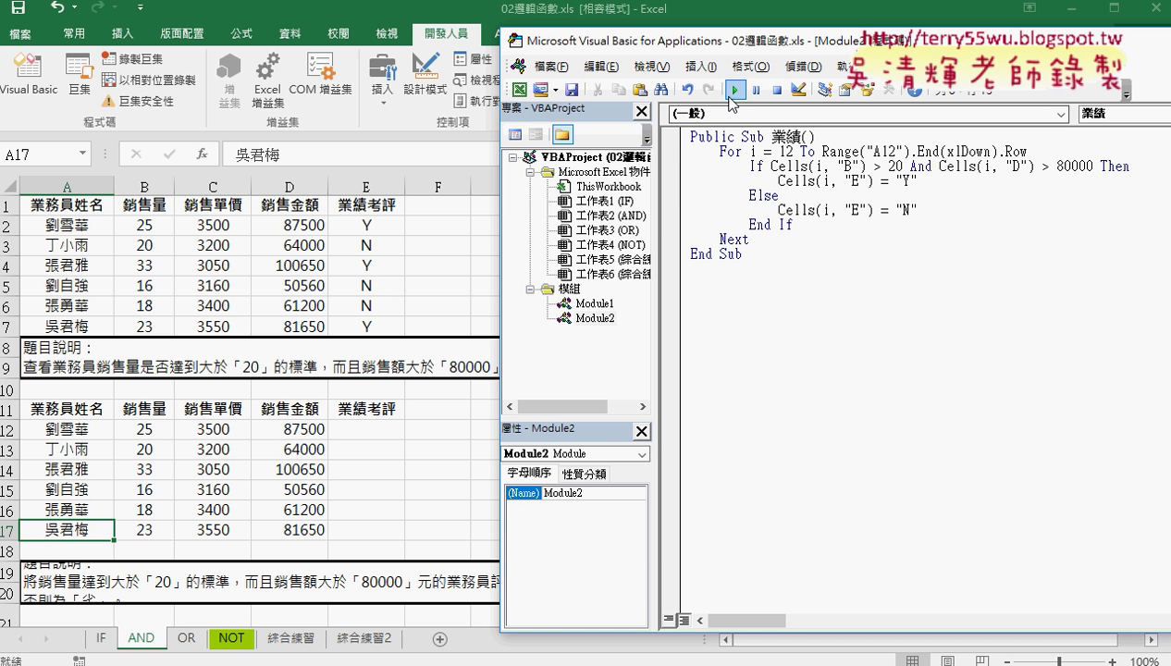
{"action": "left_click", "coordinate": [734, 91]}
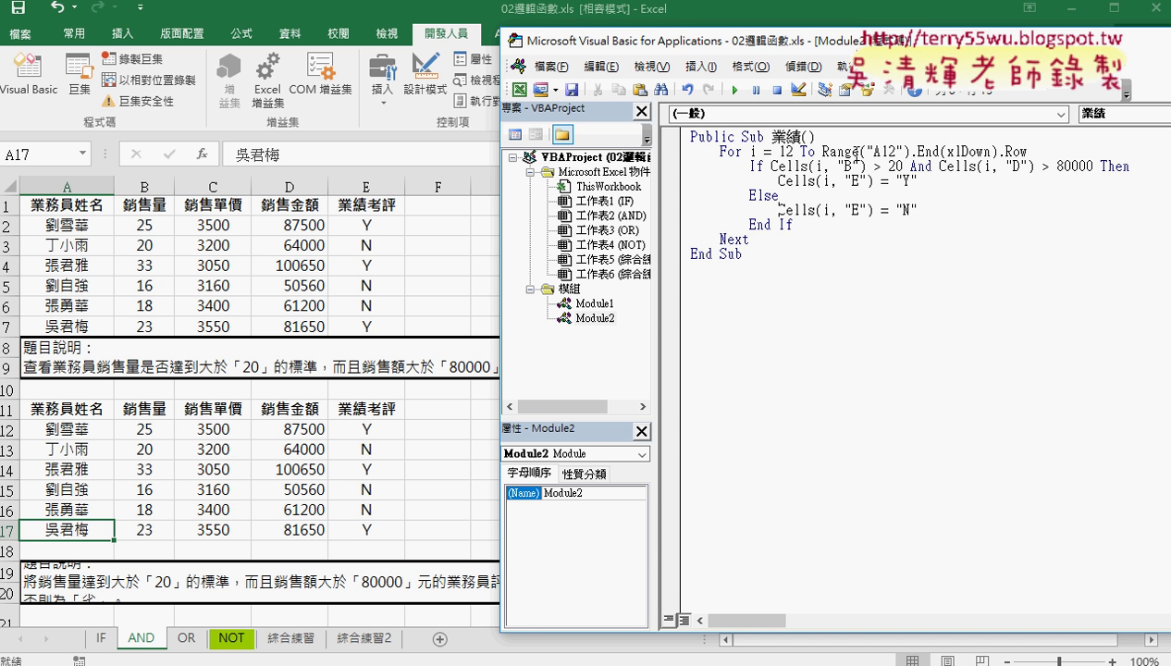
{"action": "left_click_drag", "start_coordinate": [911, 166], "coordinate": [1095, 166]}
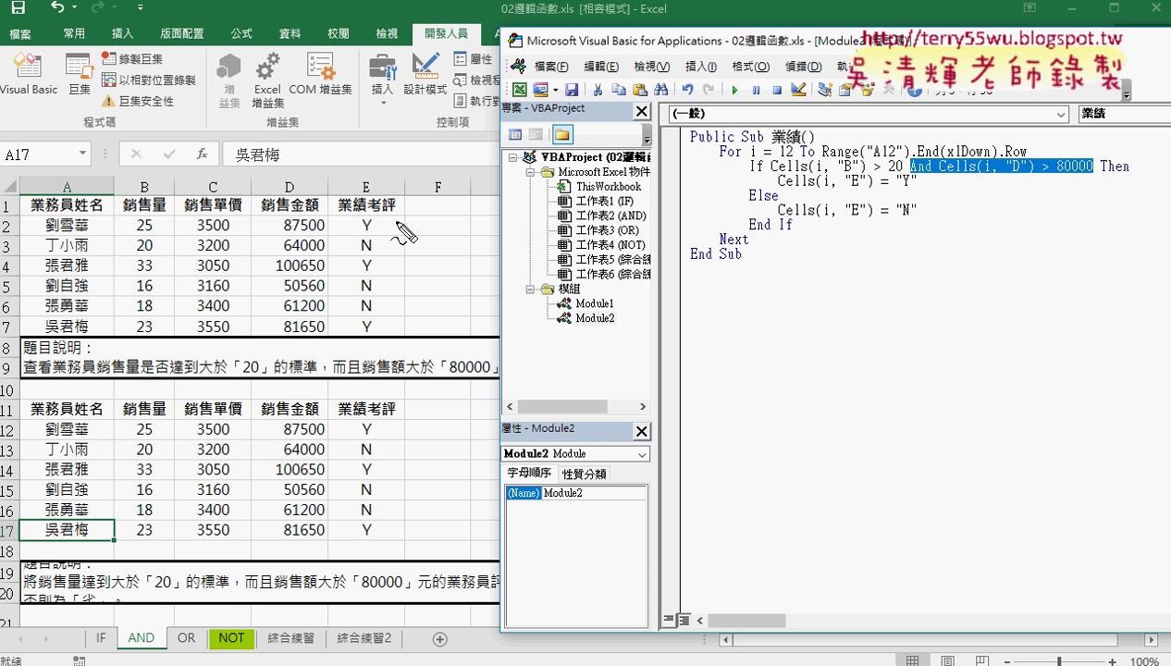
{"action": "mouse_move", "coordinate": [361, 242]}
{"action": "left_mouse_down"}
{"action": "mouse_move", "coordinate": [351, 215]}
{"action": "mouse_move", "coordinate": [367, 259]}
{"action": "left_mouse_up"}
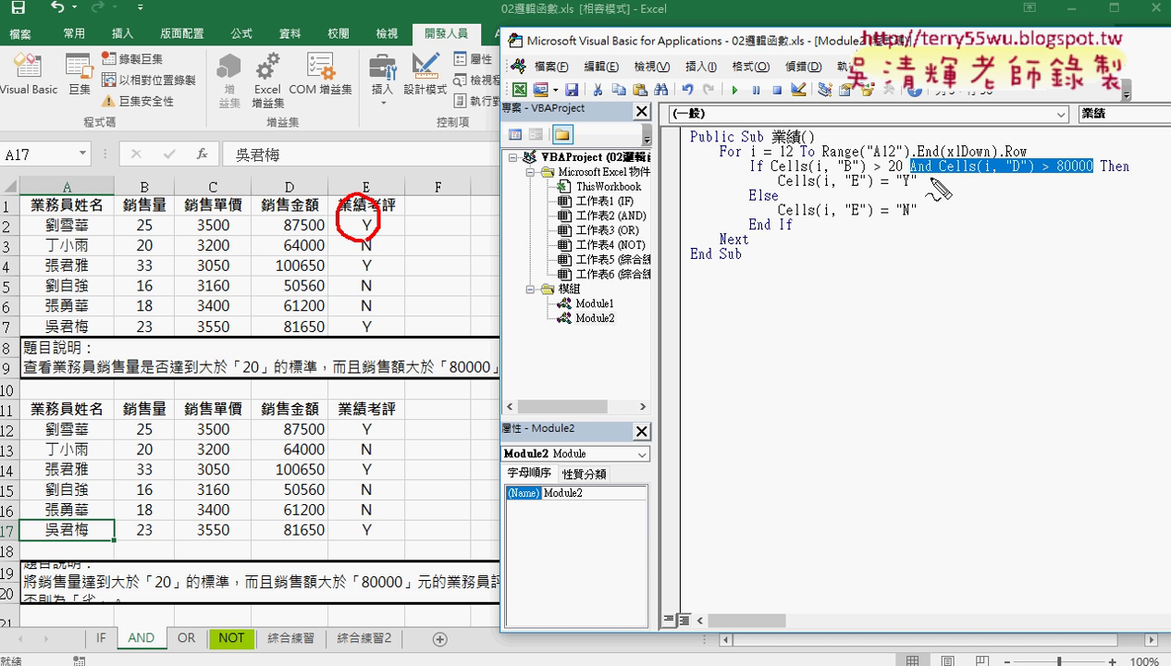
{"action": "left_click_drag", "start_coordinate": [910, 182], "coordinate": [1094, 171]}
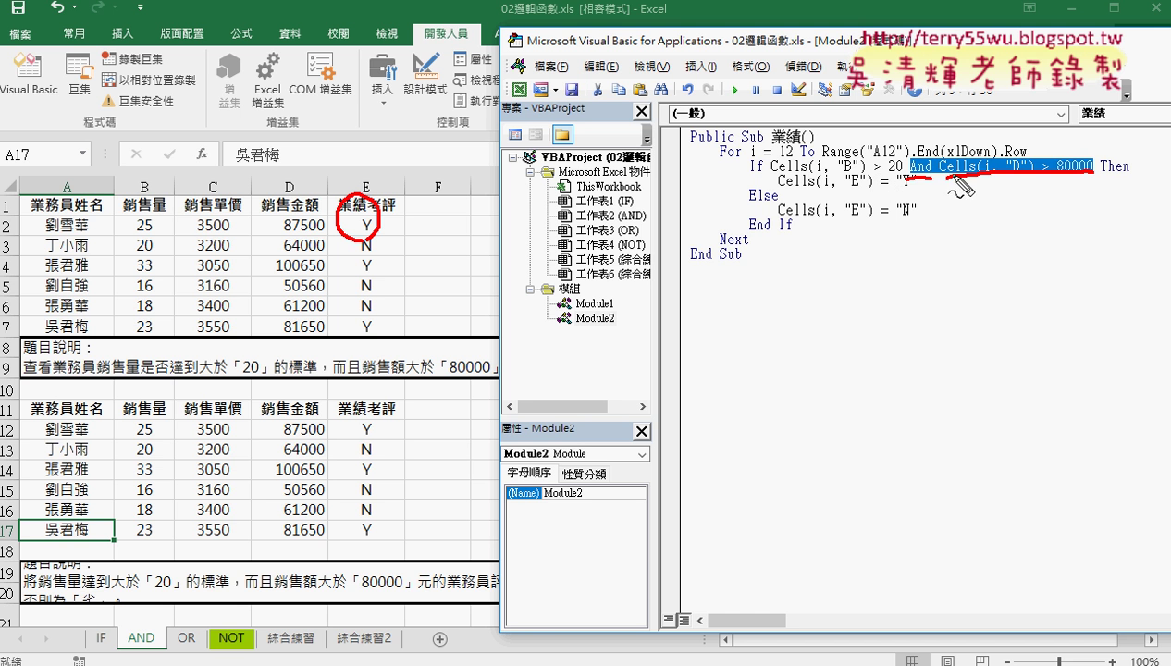
{"action": "left_click_drag", "start_coordinate": [936, 179], "coordinate": [935, 158]}
{"action": "left_click_drag", "start_coordinate": [1009, 159], "coordinate": [1094, 176]}
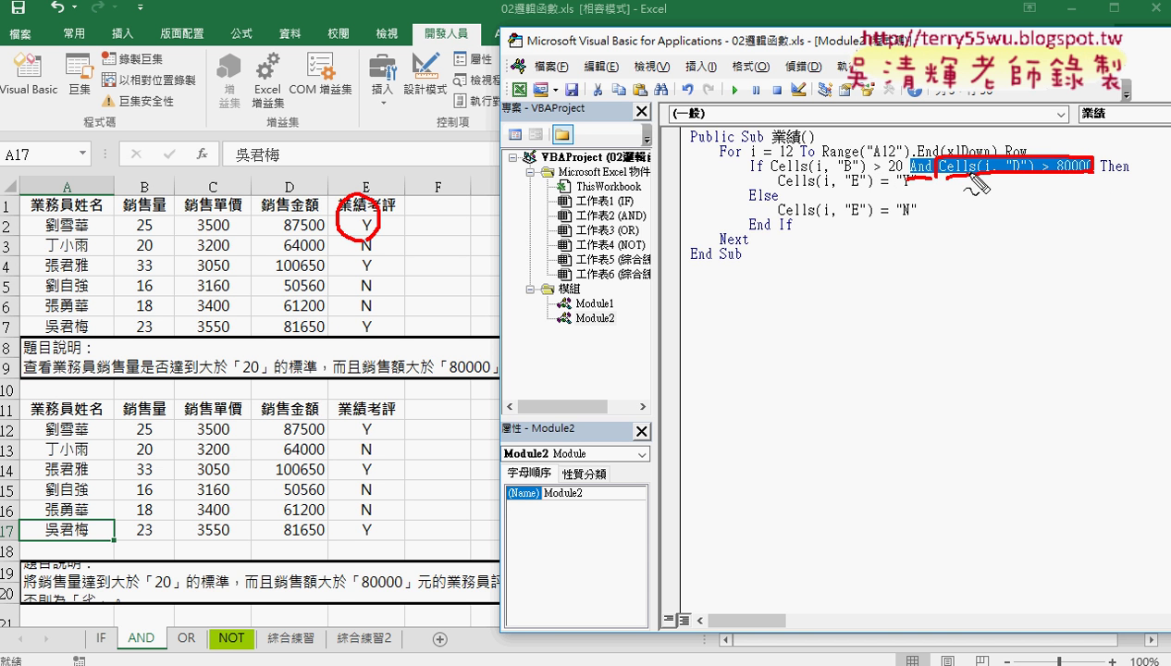
{"action": "left_click_drag", "start_coordinate": [894, 196], "coordinate": [903, 195]}
{"action": "key", "text": "Escape"}
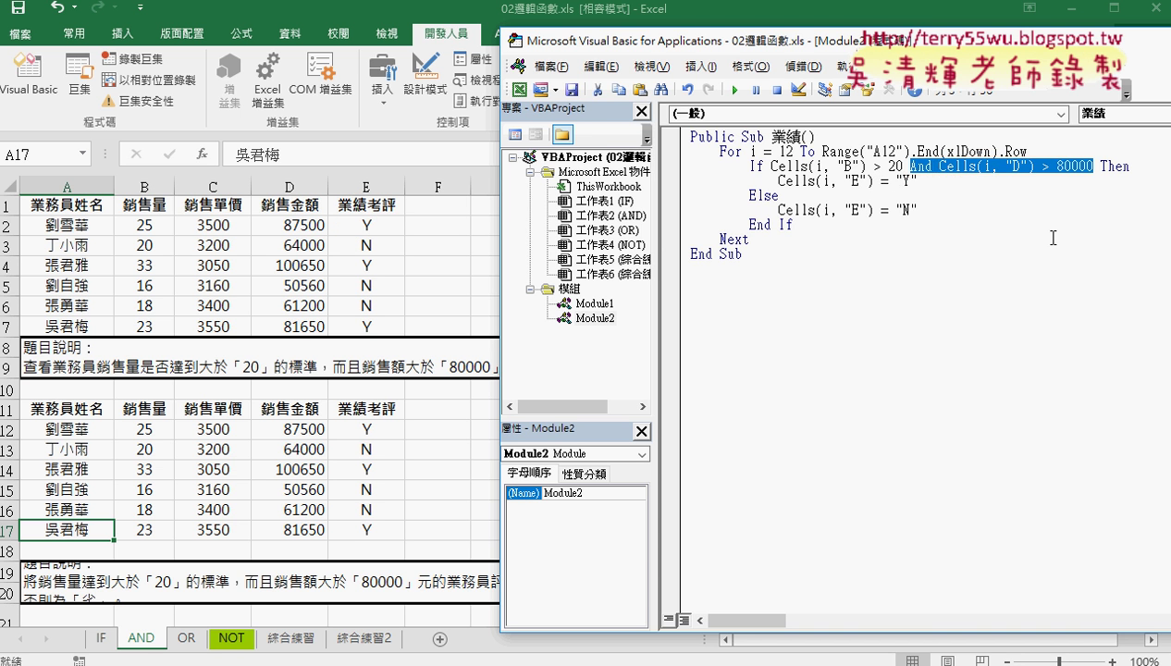
{"action": "left_click", "coordinate": [1049, 195]}
{"action": "left_click_drag", "start_coordinate": [1051, 167], "coordinate": [940, 167]}
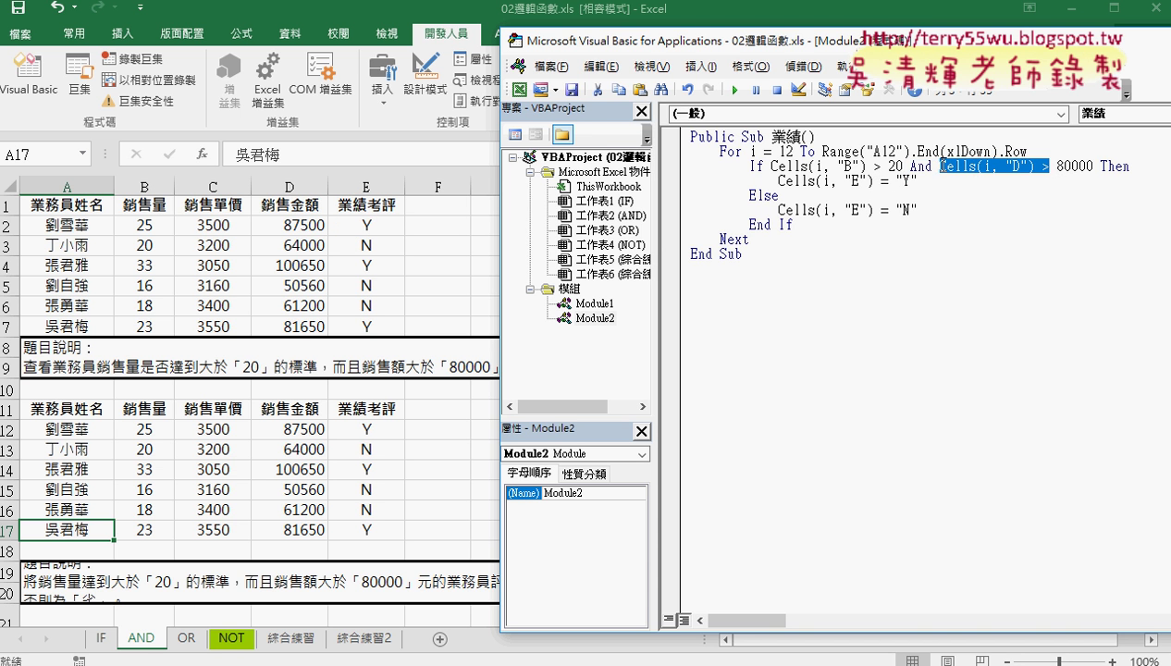
{"action": "key", "text": "Delete"}
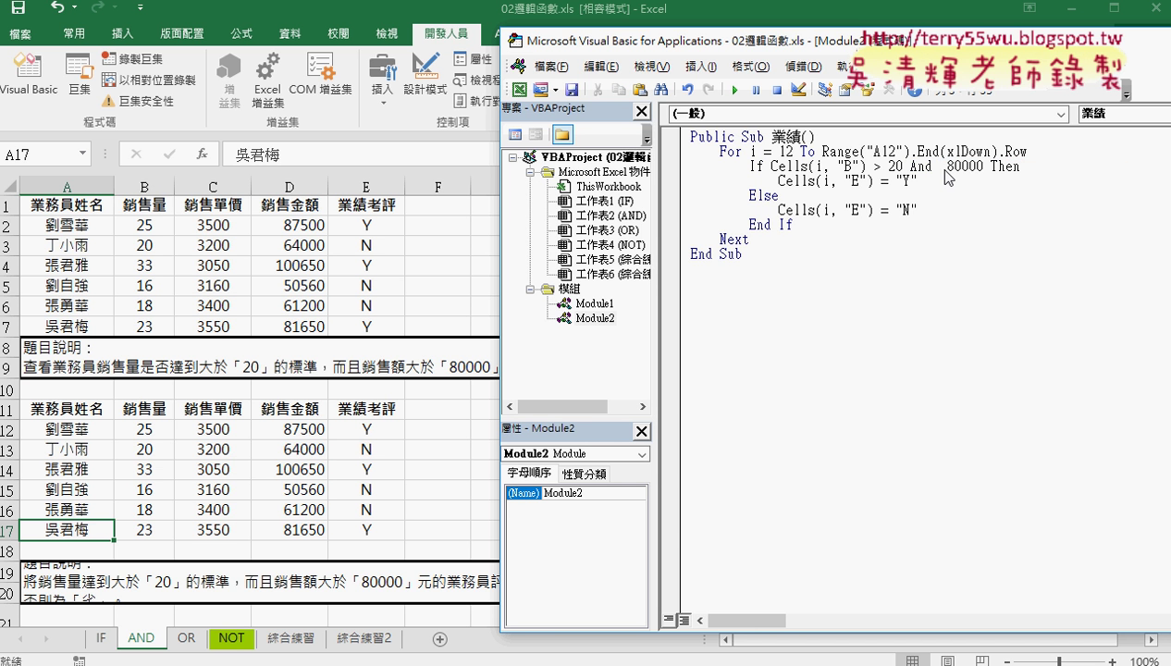
{"action": "key", "text": "ctrl+z"}
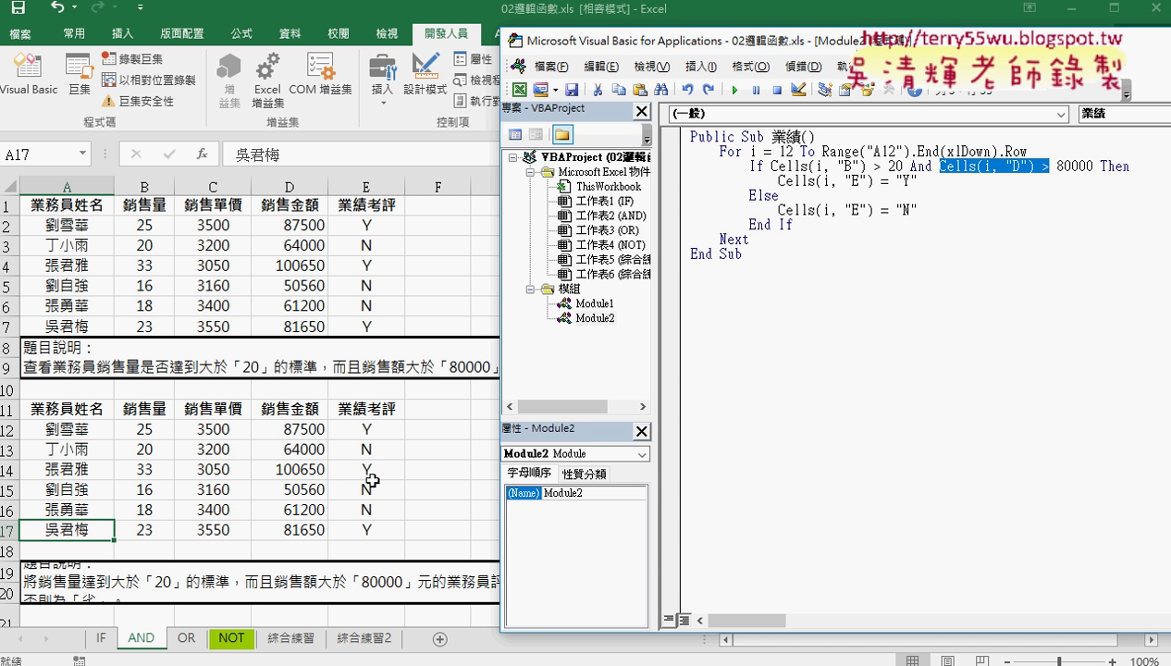
Step: On the OR sheet, start an IF formula in E2 with logical test OR(B2>20,D2>60000)
{"action": "left_click", "coordinate": [187, 638]}
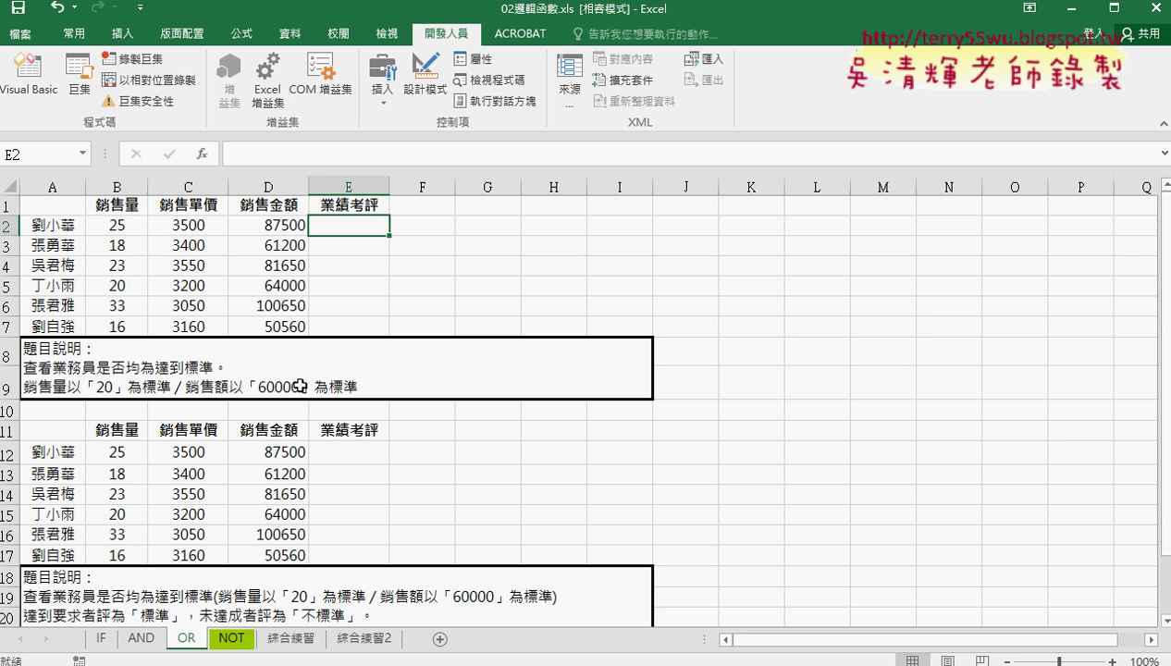
{"action": "left_click", "coordinate": [200, 155]}
{"action": "double_click", "coordinate": [725, 283]}
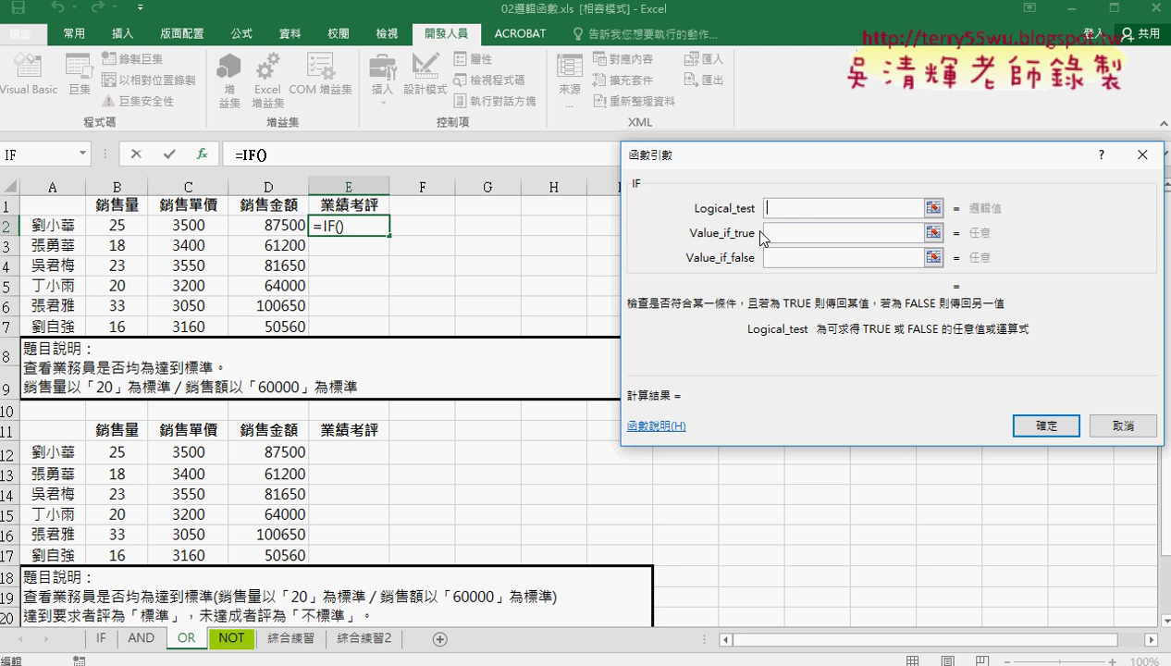
{"action": "left_click", "coordinate": [123, 227]}
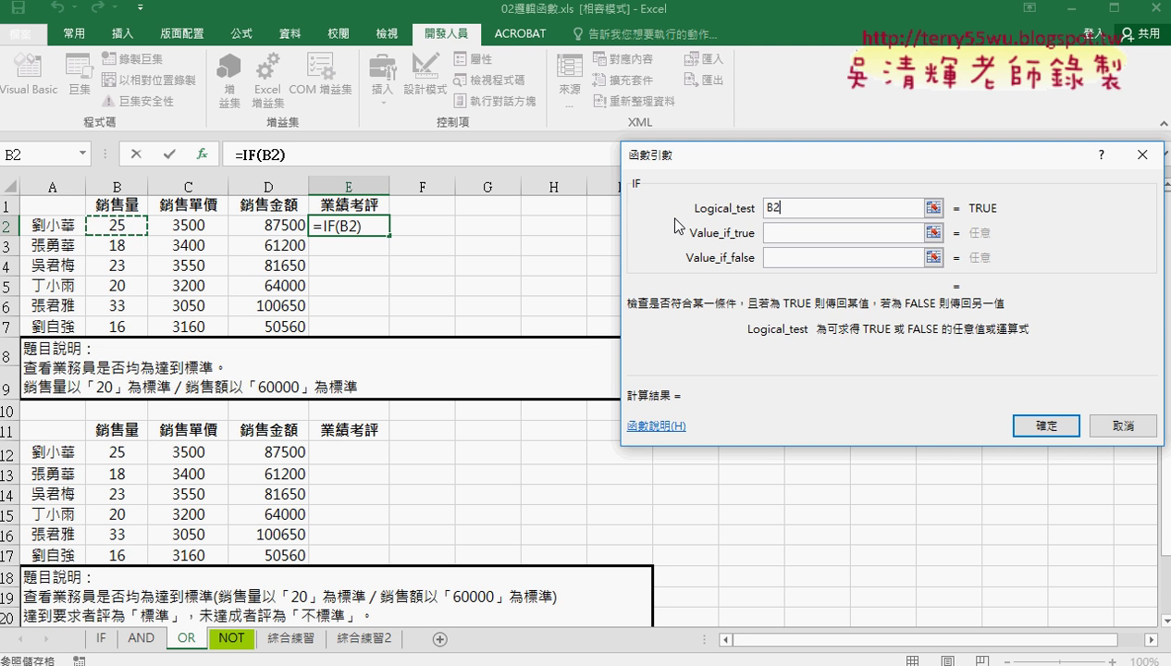
{"action": "left_click", "coordinate": [769, 207]}
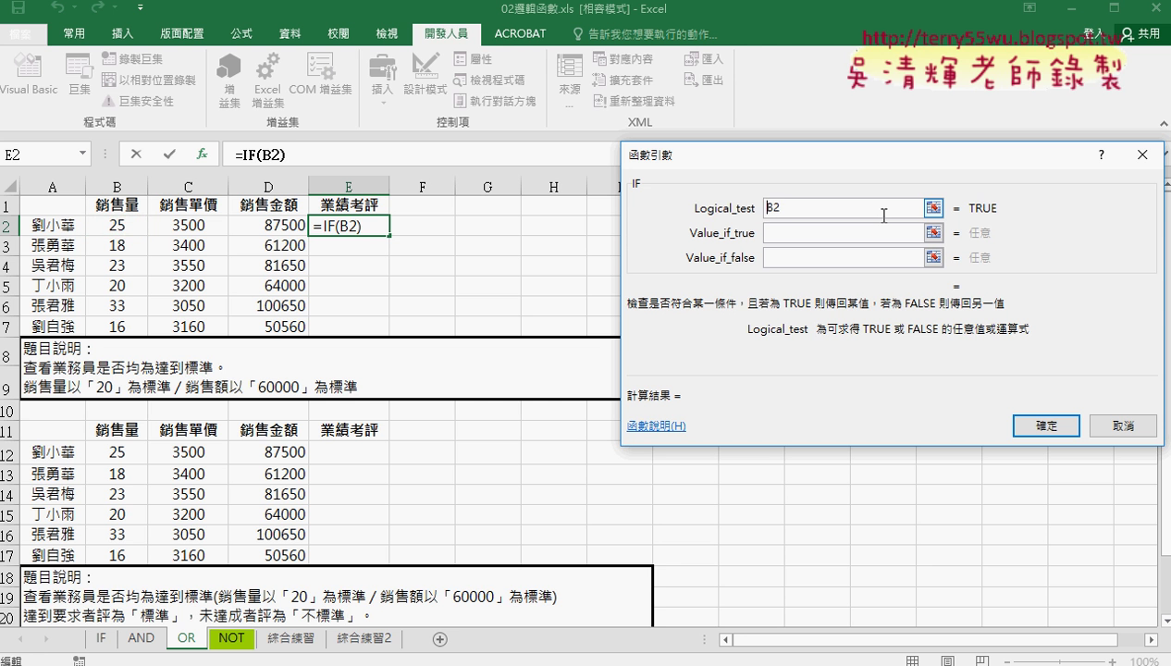
{"action": "type", "text": "o"}
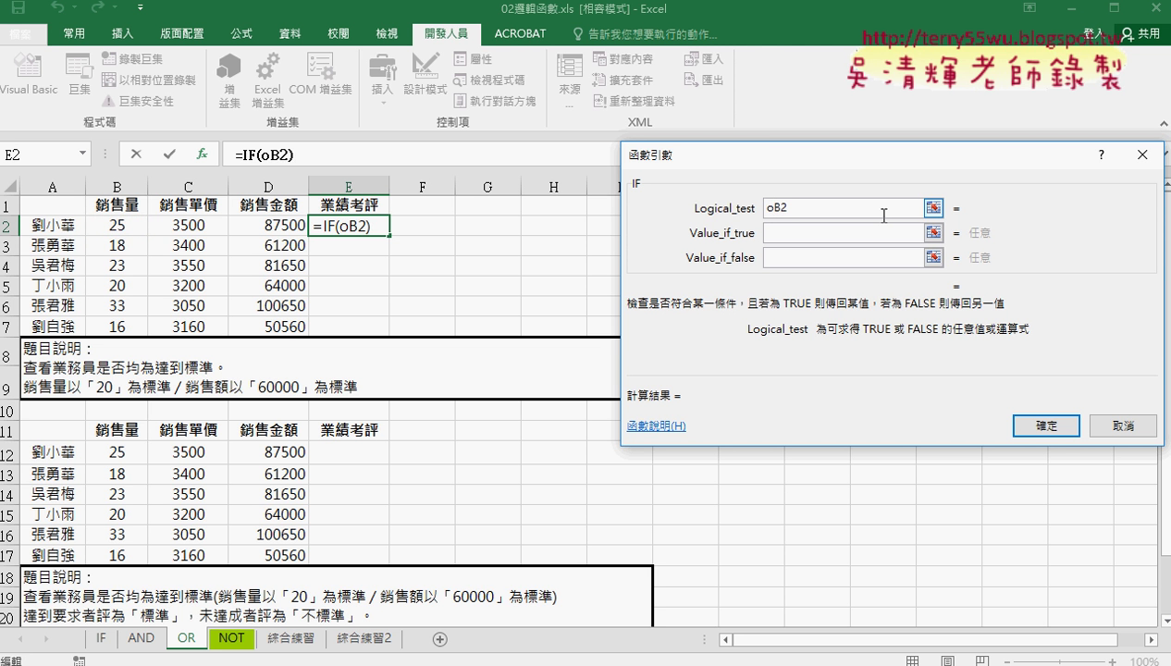
{"action": "type", "text": "r("}
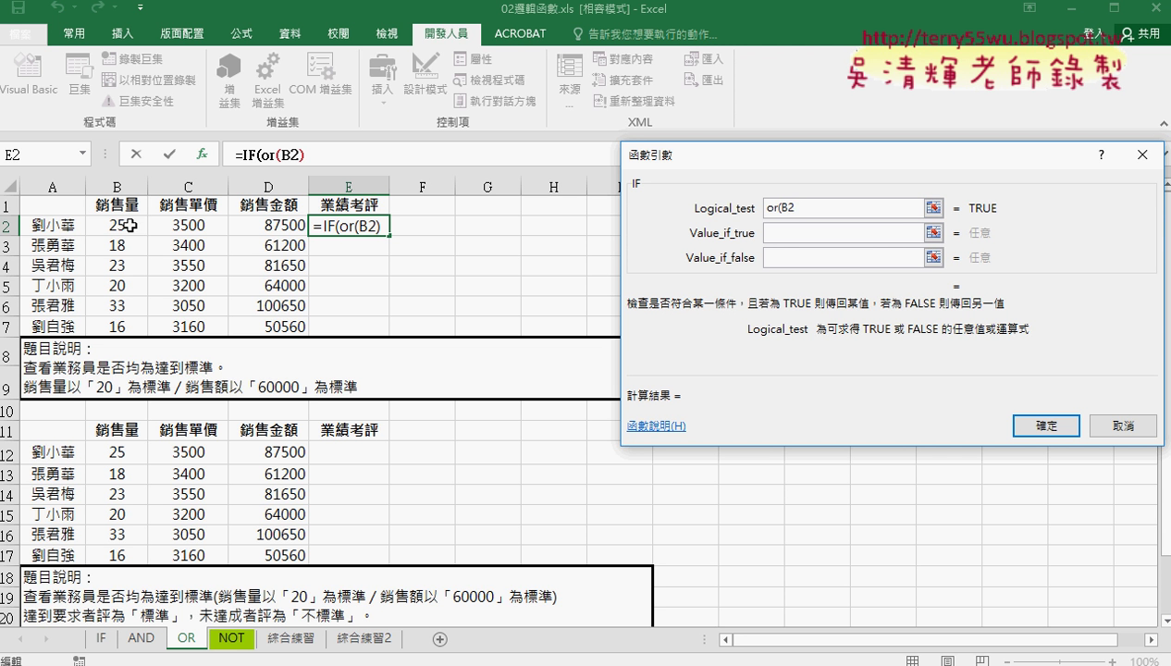
{"action": "type", "text": ">"}
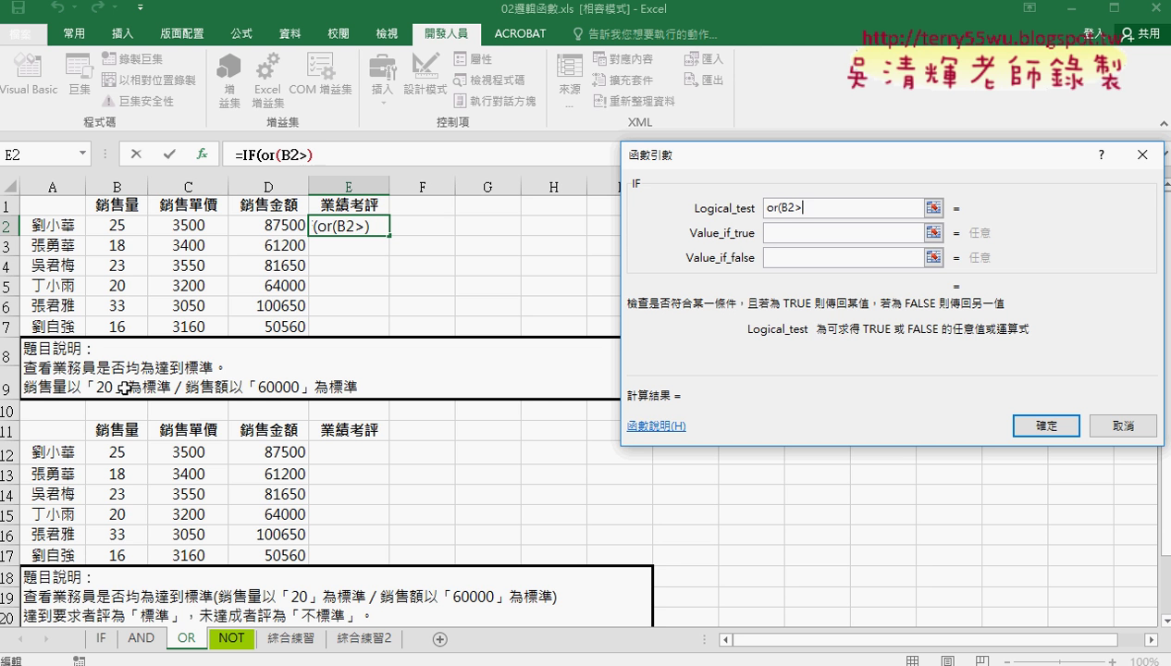
{"action": "type", "text": "20,"}
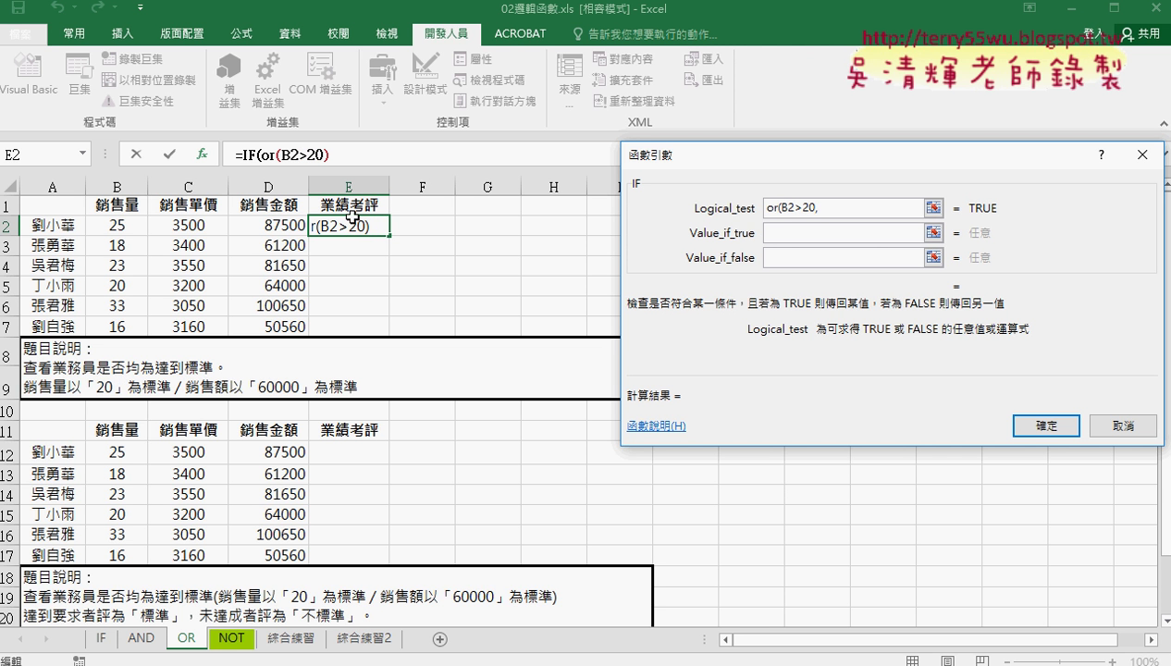
{"action": "left_click", "coordinate": [277, 228]}
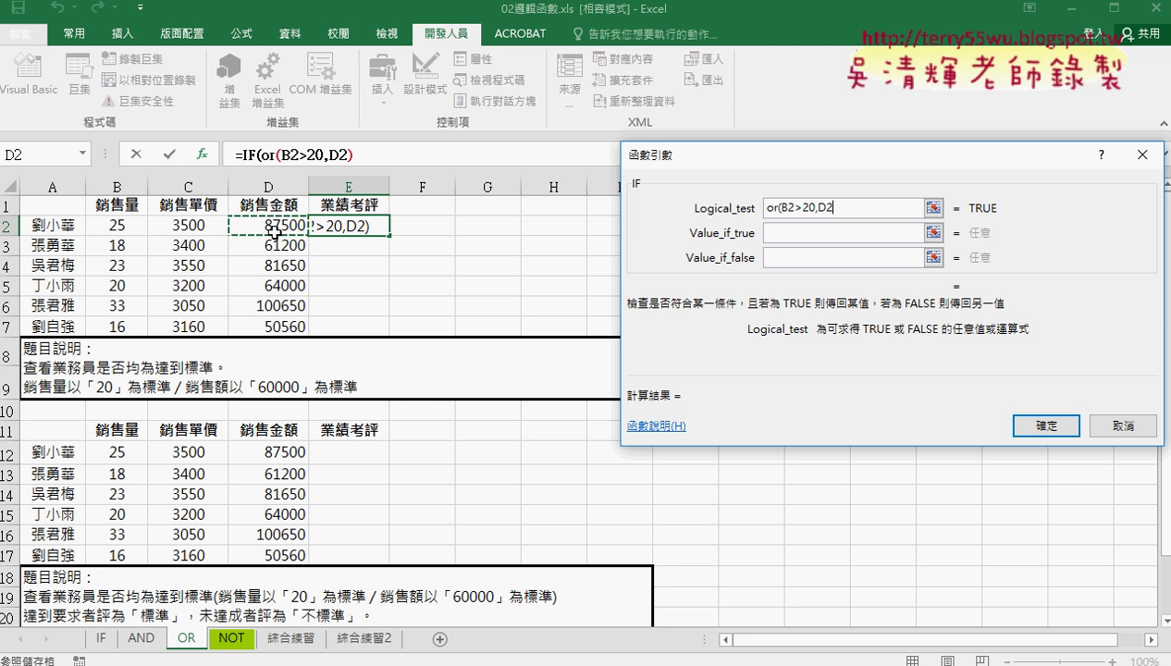
{"action": "type", "text": ">"}
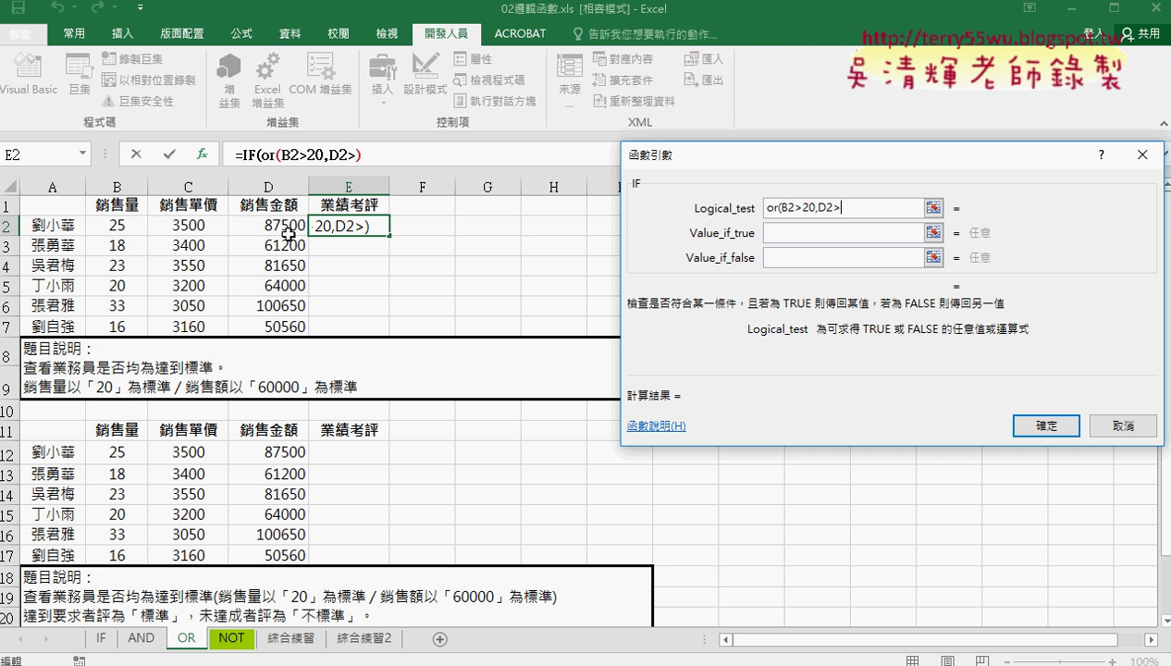
{"action": "type", "text": "6000"}
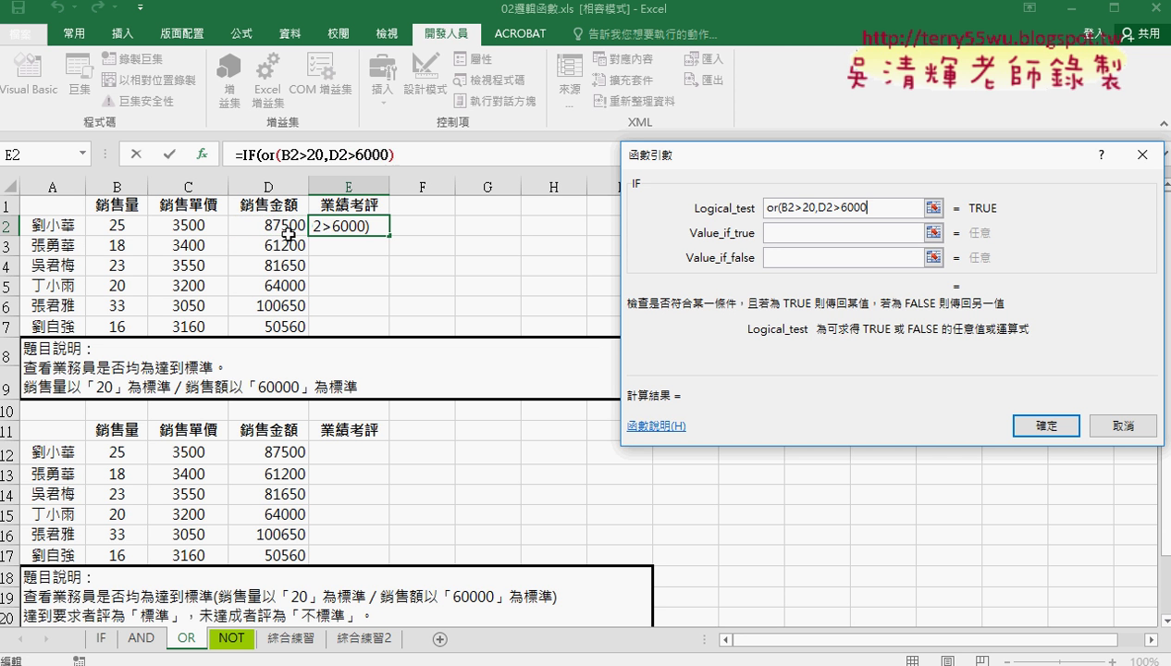
{"action": "type", "text": "0"}
{"action": "type", "text": ")"}
Step: Give the IF formula results "Y" if true and "N" if false, and confirm it
{"action": "left_click", "coordinate": [795, 233]}
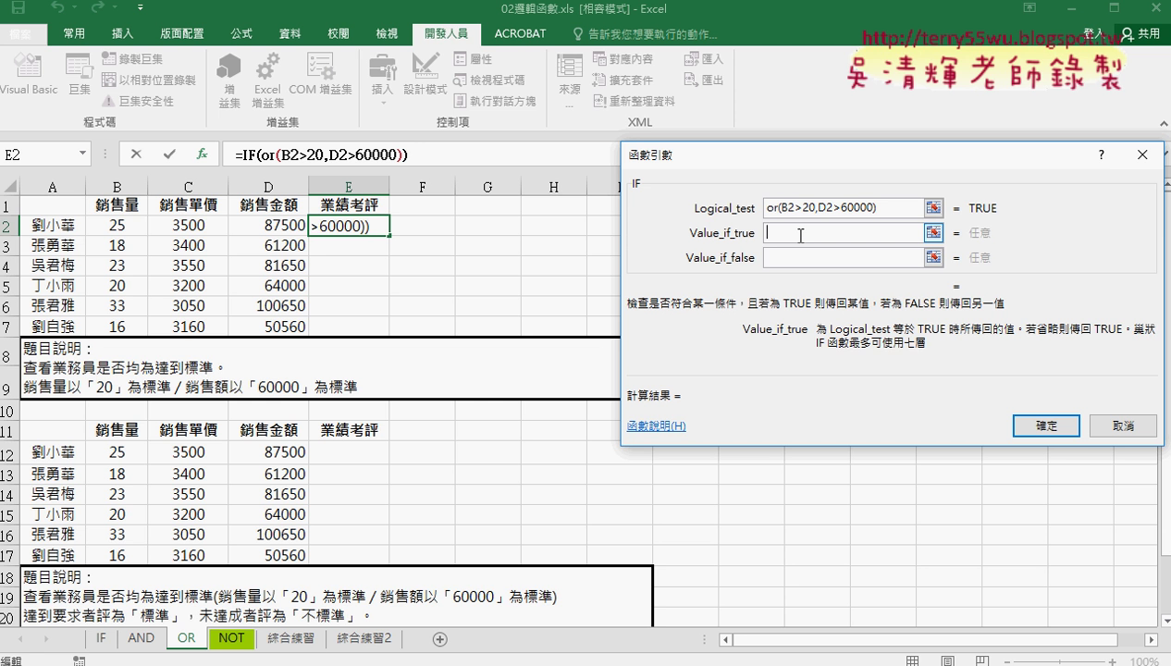
{"action": "type", "text": "Y"}
{"action": "key", "text": "Tab"}
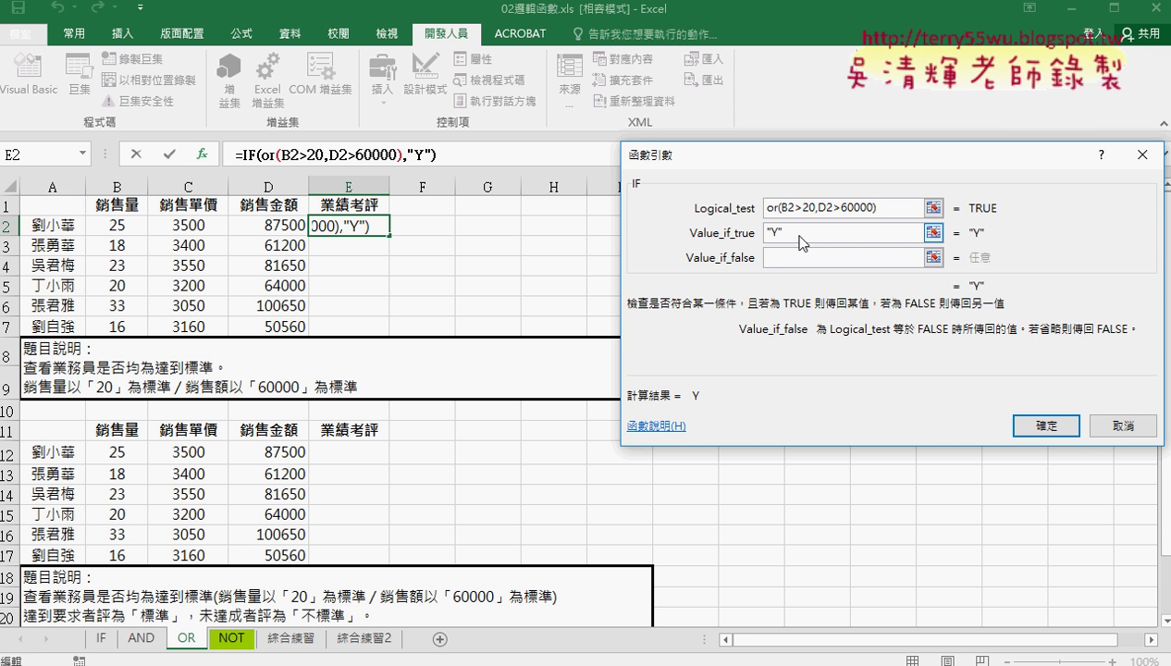
{"action": "type", "text": "N"}
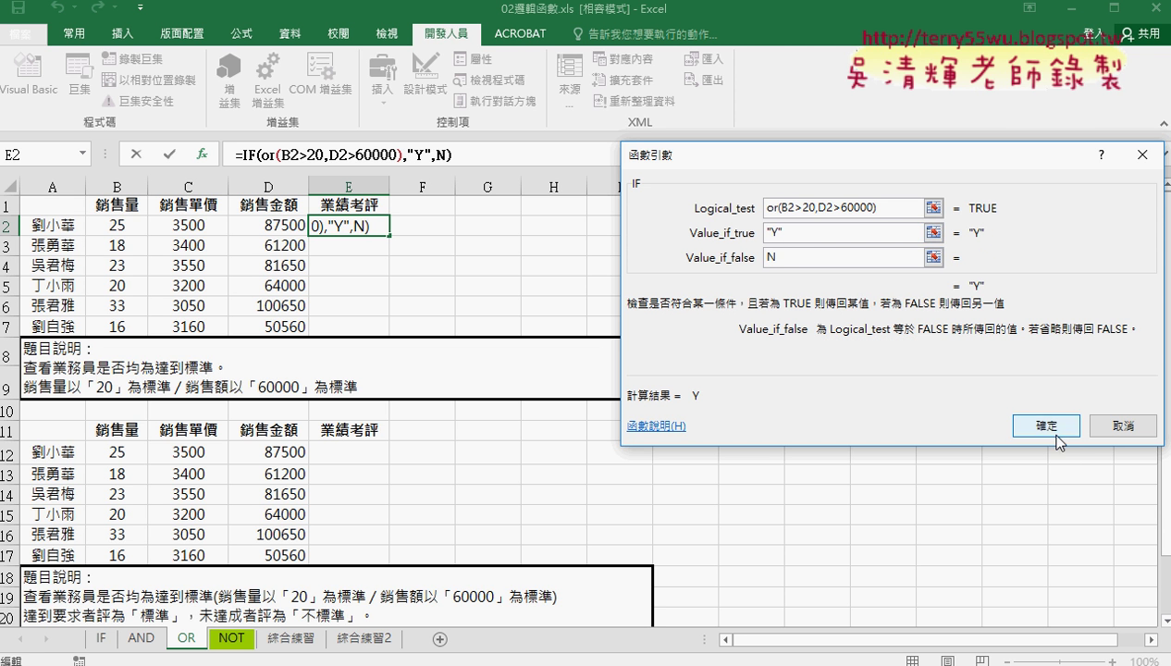
{"action": "left_click", "coordinate": [1049, 427]}
Step: Fill the E2 formula down to E7, check it, and select E12
{"action": "left_click_drag", "start_coordinate": [389, 236], "coordinate": [384, 335]}
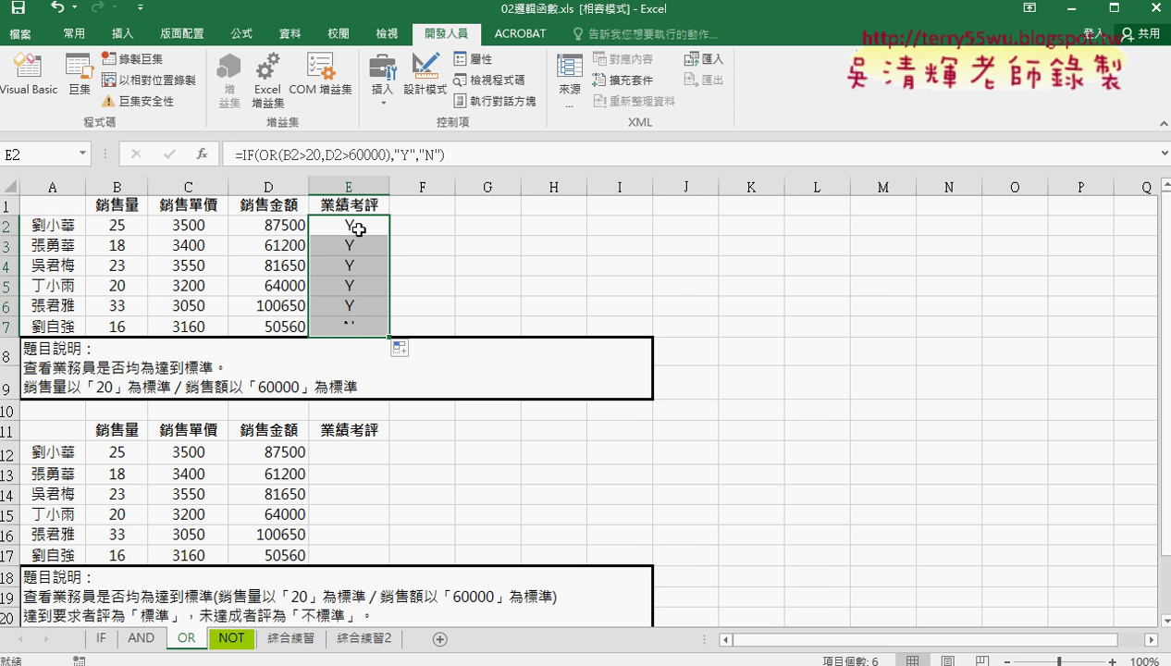
{"action": "left_click", "coordinate": [337, 326]}
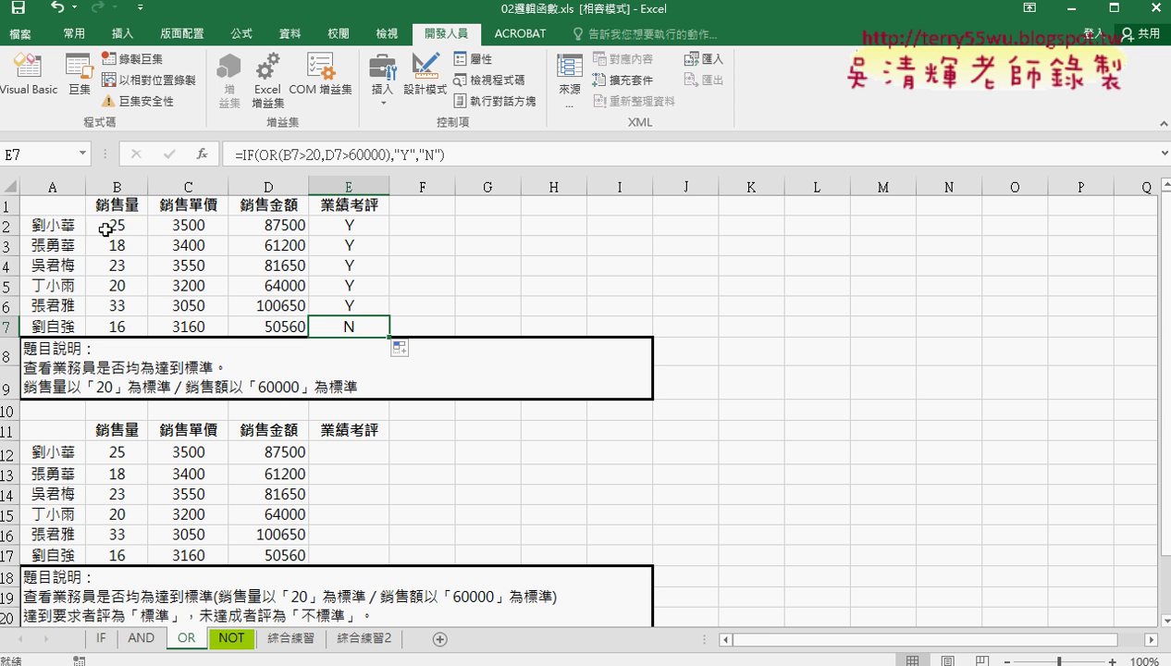
{"action": "left_click", "coordinate": [356, 454]}
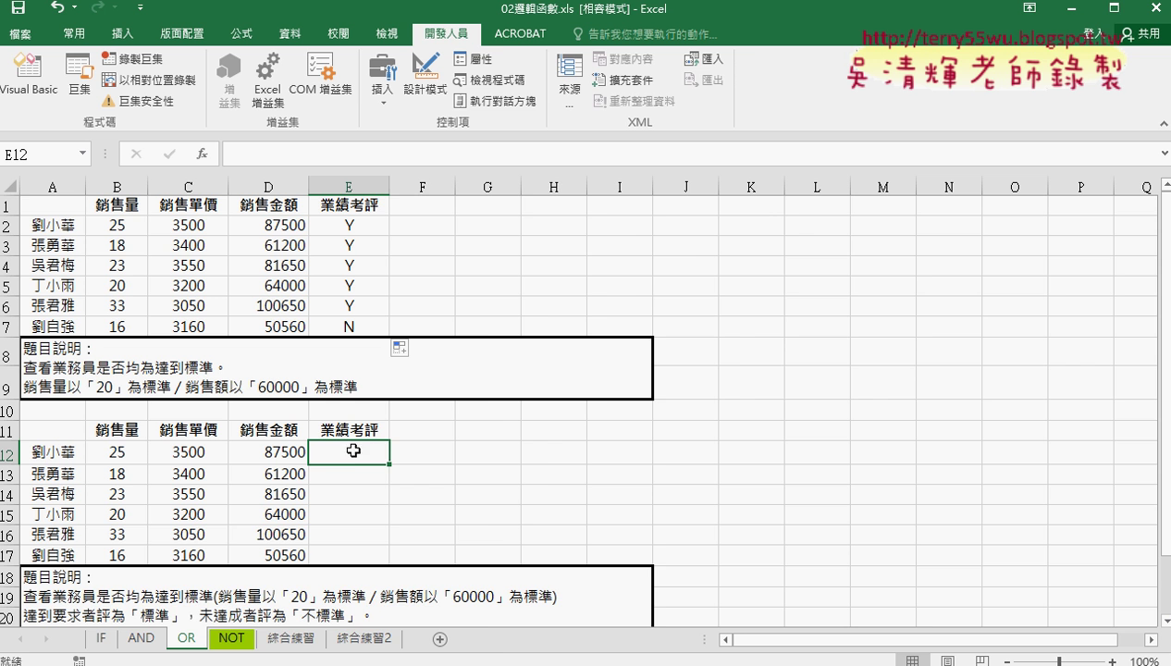
Step: In the VBA editor, paste a duplicate of the 業績 macro below End Sub
{"action": "mouse_move", "coordinate": [361, 655]}
{"action": "left_click", "coordinate": [381, 618]}
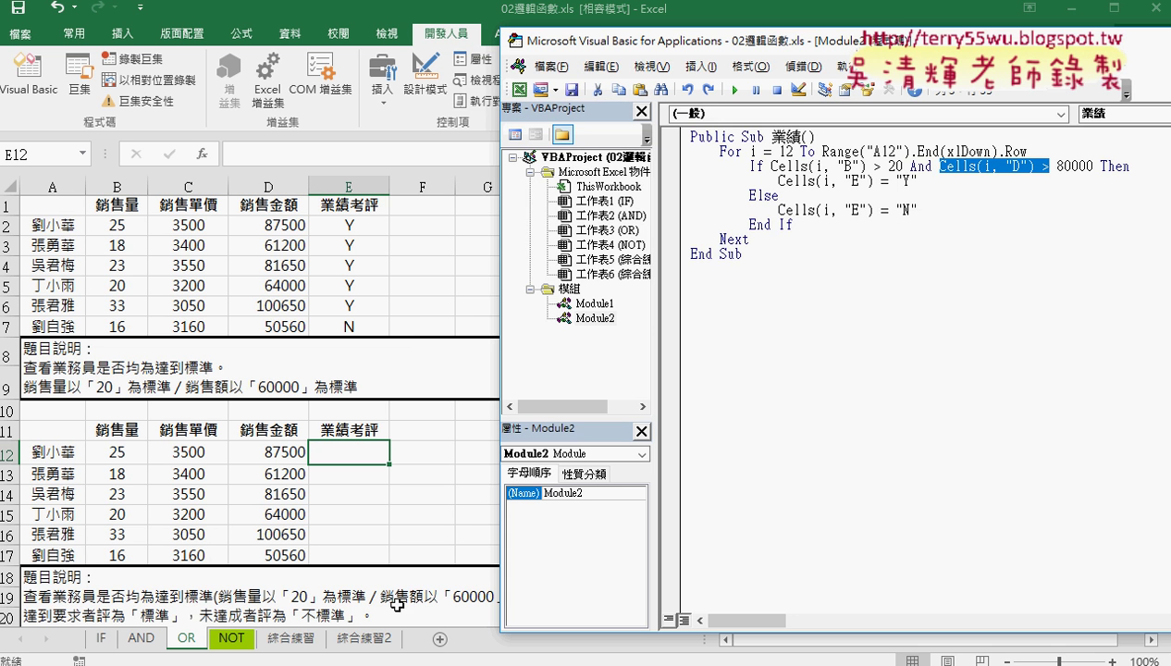
{"action": "left_click_drag", "start_coordinate": [795, 284], "coordinate": [692, 136]}
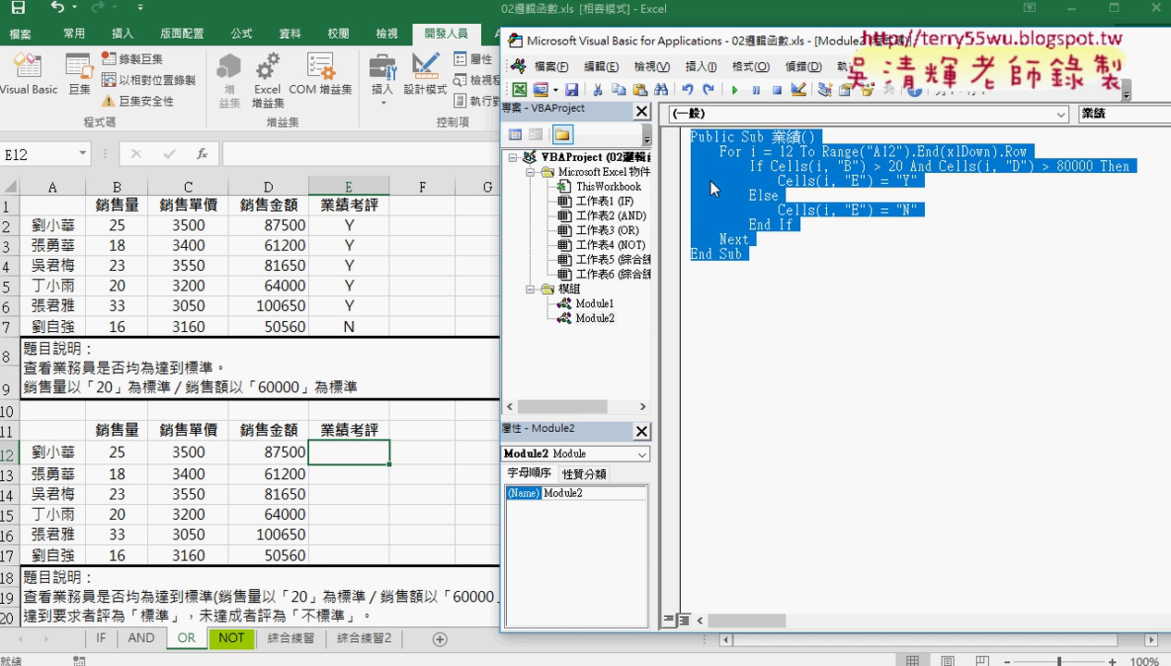
{"action": "key", "text": "ctrl+c"}
{"action": "left_click", "coordinate": [724, 304]}
{"action": "key", "text": "ctrl+v"}
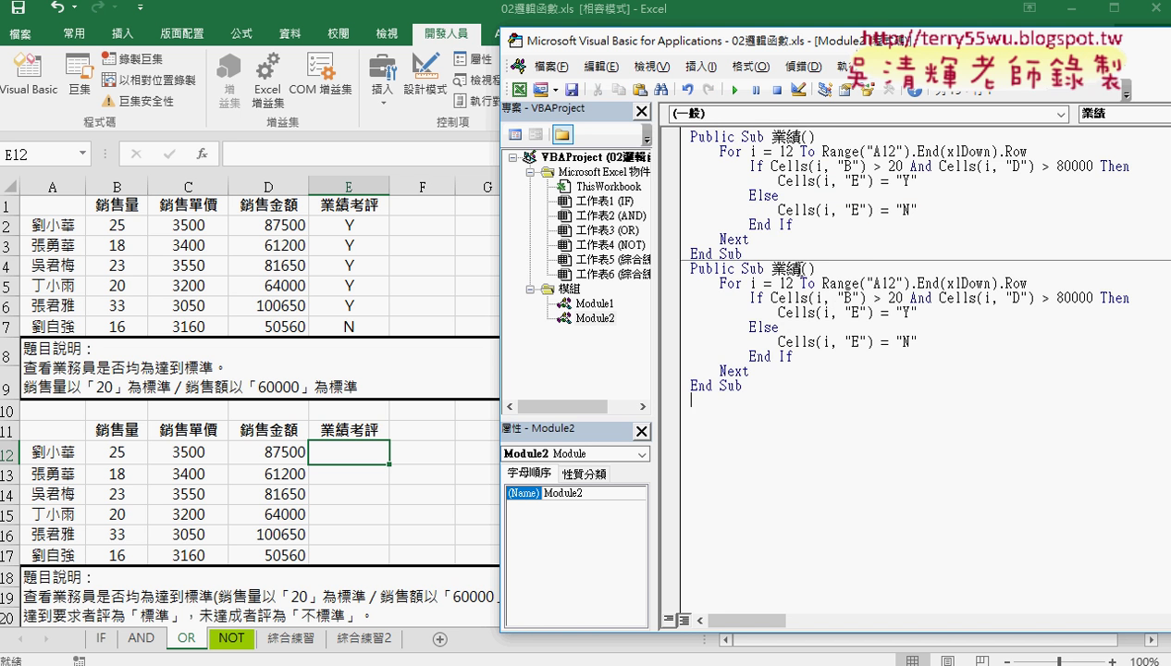
Step: Rename the copy 業績OR, replace And with Or, and change 80000 to 60000
{"action": "left_click", "coordinate": [801, 269]}
{"action": "type", "text": "OR"}
{"action": "left_click_drag", "start_coordinate": [932, 298], "coordinate": [910, 298]}
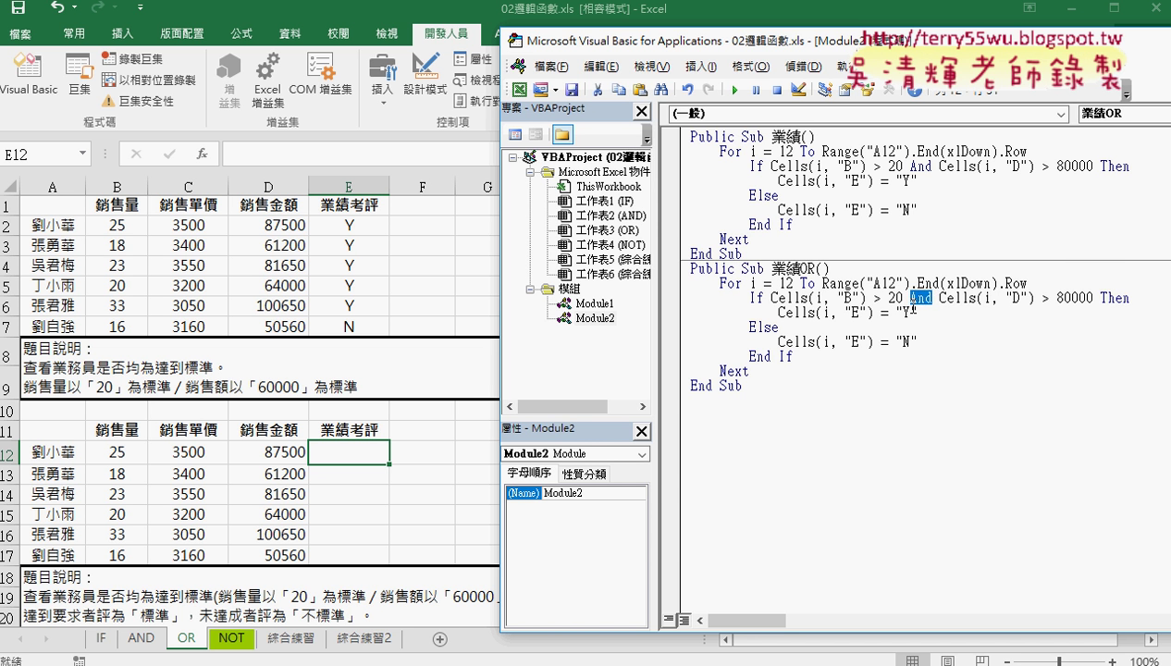
{"action": "type", "text": "OR"}
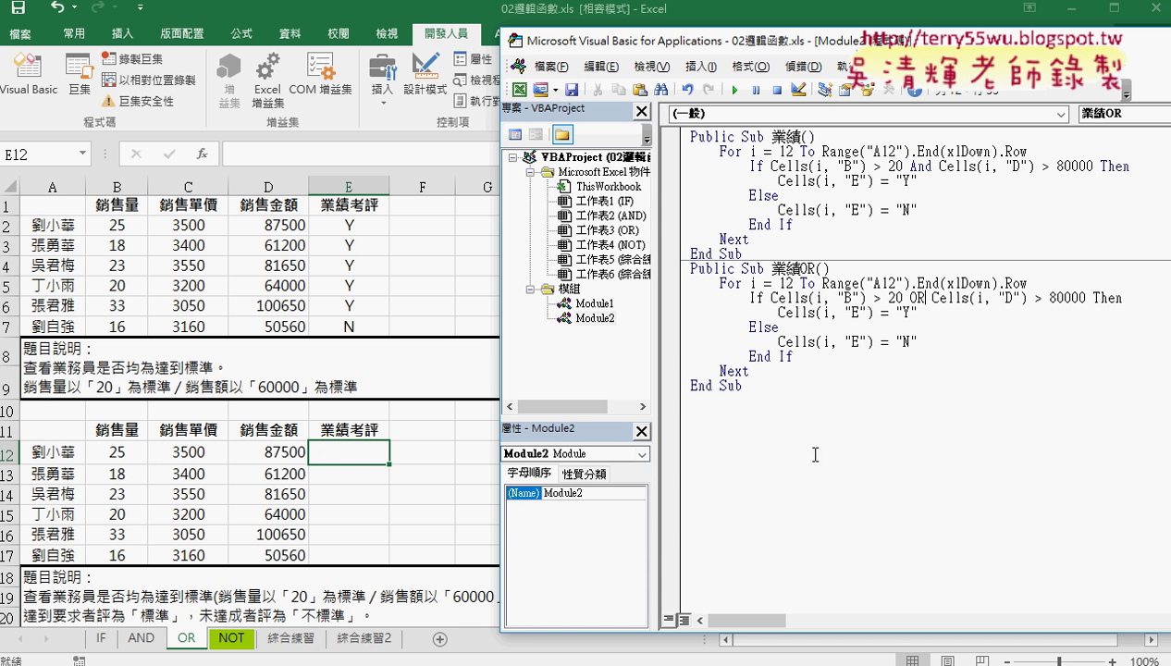
{"action": "double_click", "coordinate": [920, 298]}
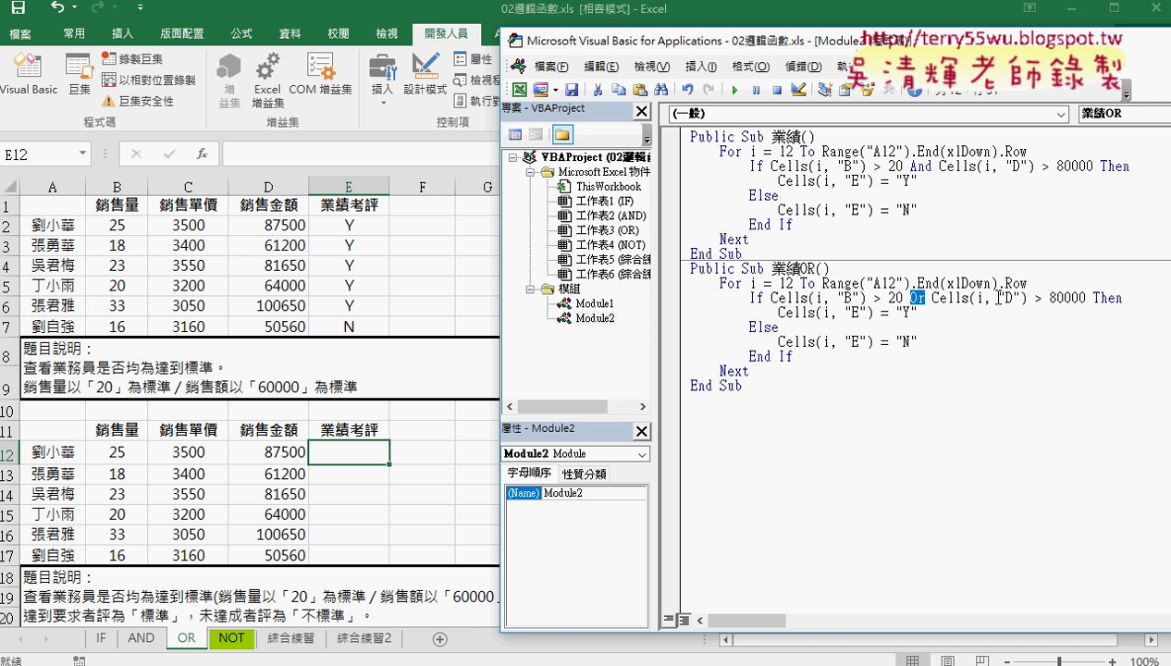
{"action": "left_click_drag", "start_coordinate": [1037, 298], "coordinate": [1049, 298]}
{"action": "type", "text": "6"}
Step: Run the 業績OR macro from inside its code to fill ratings E12:E17
{"action": "left_click", "coordinate": [962, 351]}
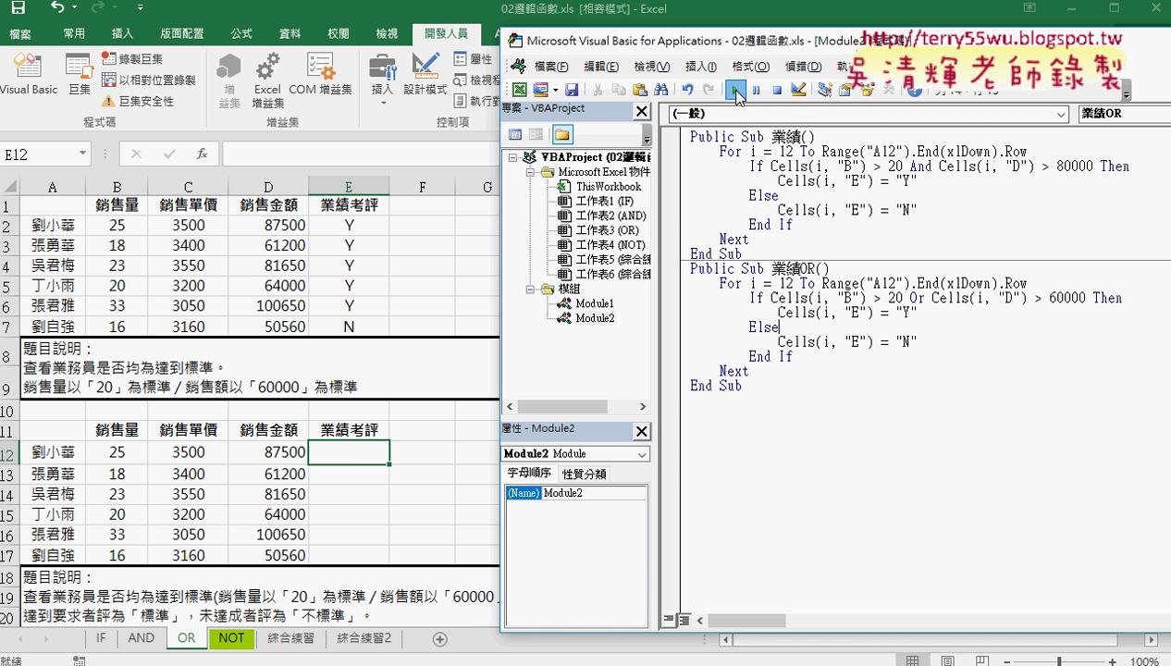
{"action": "left_click", "coordinate": [735, 90]}
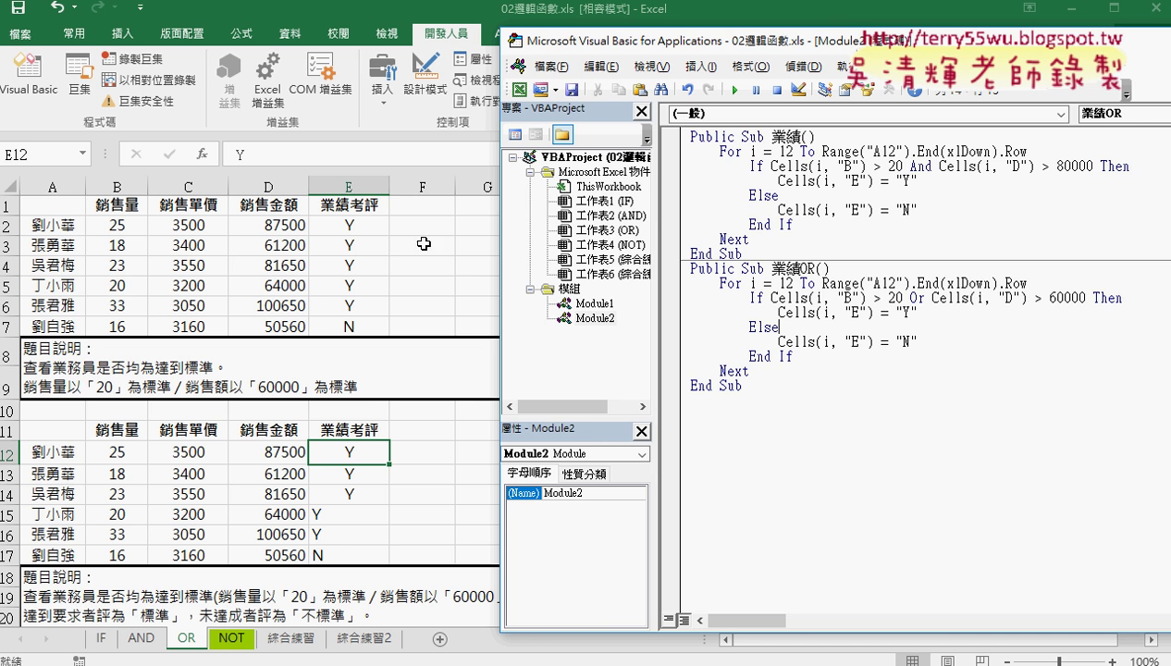
Step: On the AND sheet, view E2's IF(AND(B2>20,D2>80000)) arguments, then cancel without changes
{"action": "left_click", "coordinate": [148, 640]}
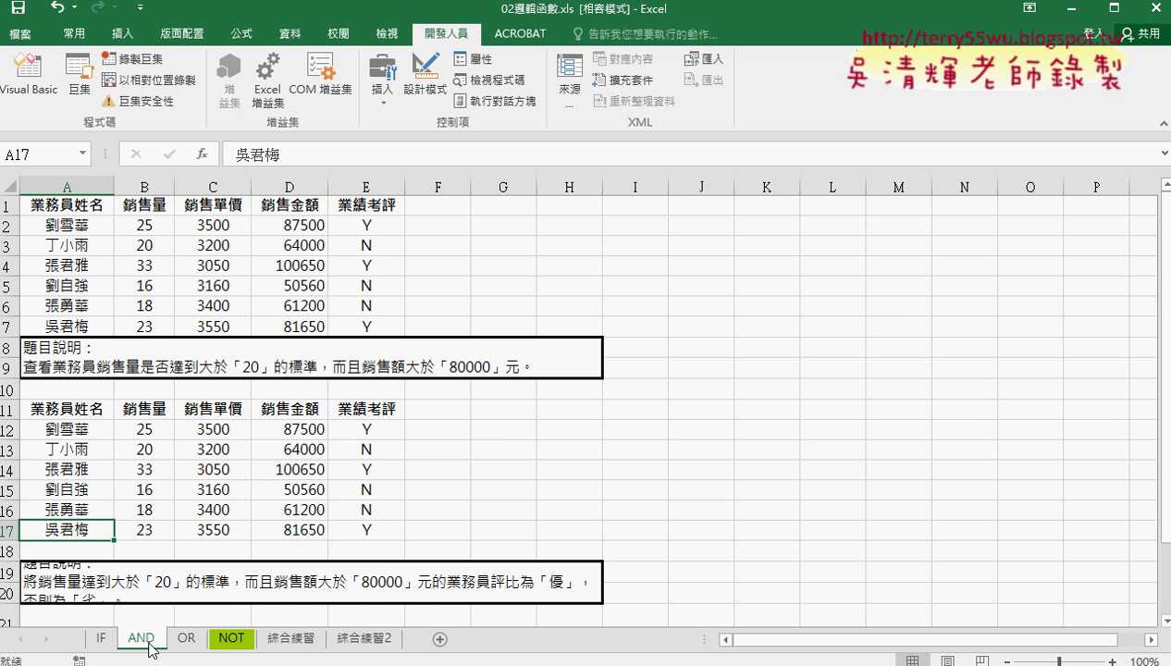
{"action": "left_click", "coordinate": [372, 227]}
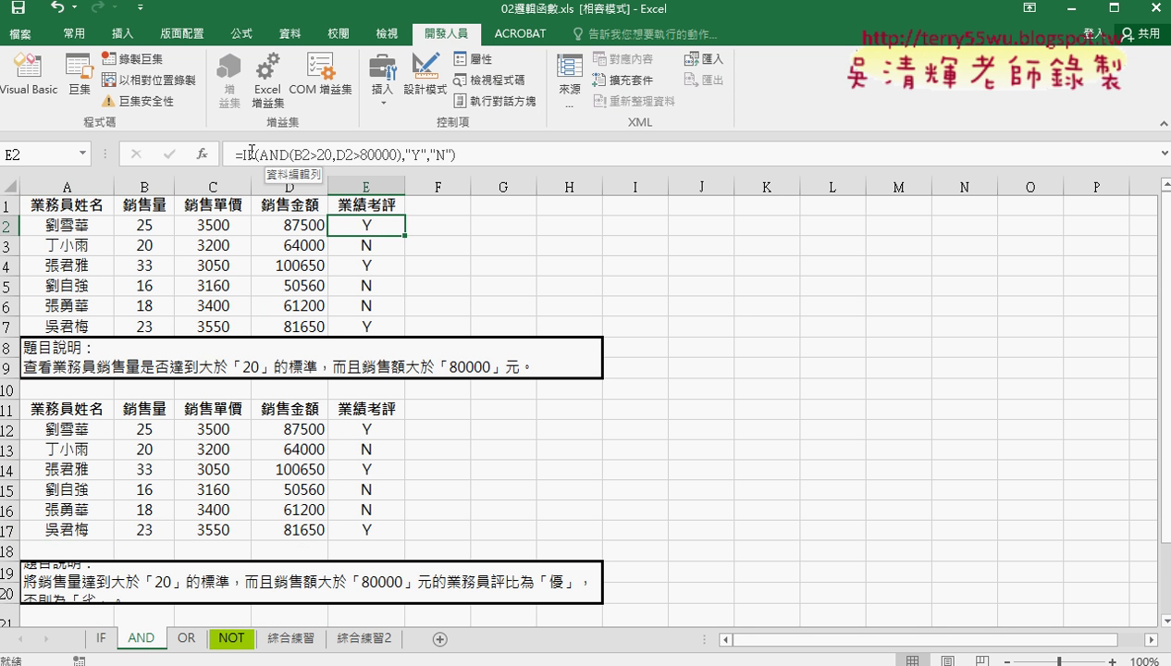
{"action": "left_click", "coordinate": [297, 155]}
{"action": "left_click", "coordinate": [200, 153]}
{"action": "left_click", "coordinate": [793, 206]}
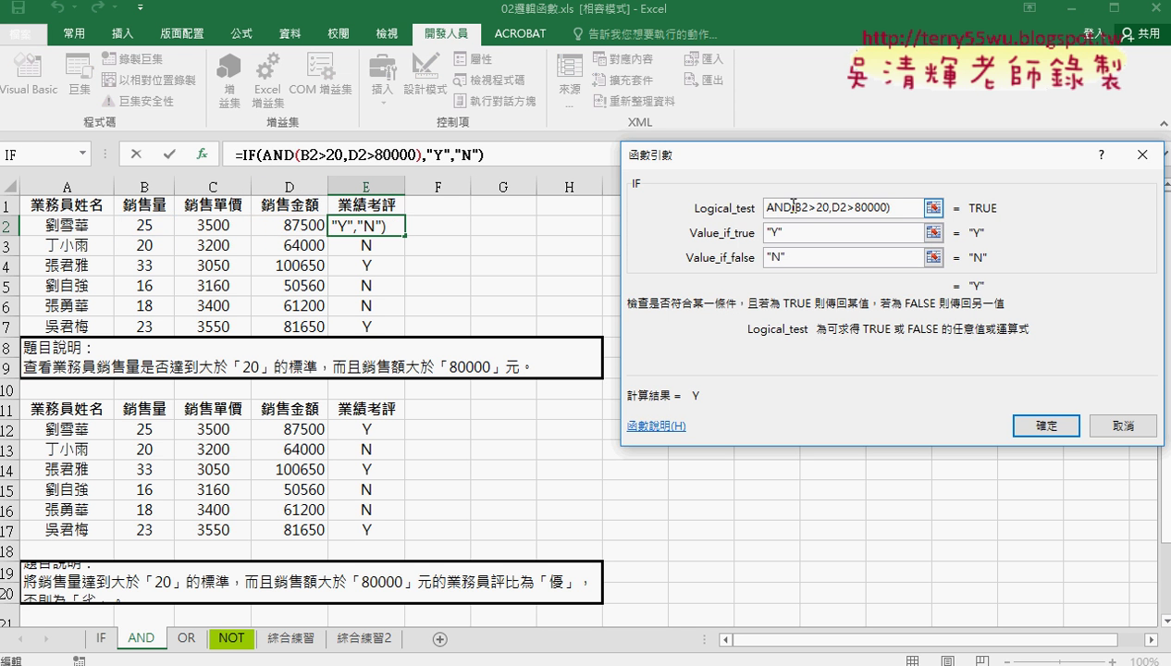
{"action": "left_click", "coordinate": [1123, 425]}
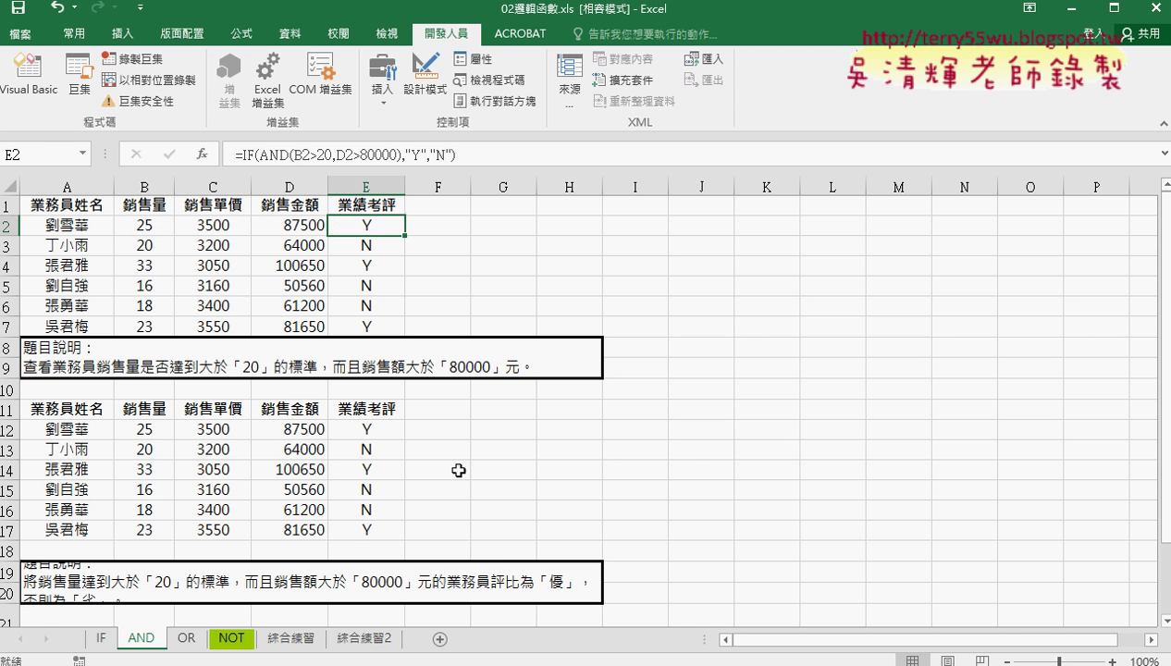
Step: In the VBA editor, highlight the And condition in 業績 and the Or condition in 業績OR
{"action": "left_click", "coordinate": [465, 580]}
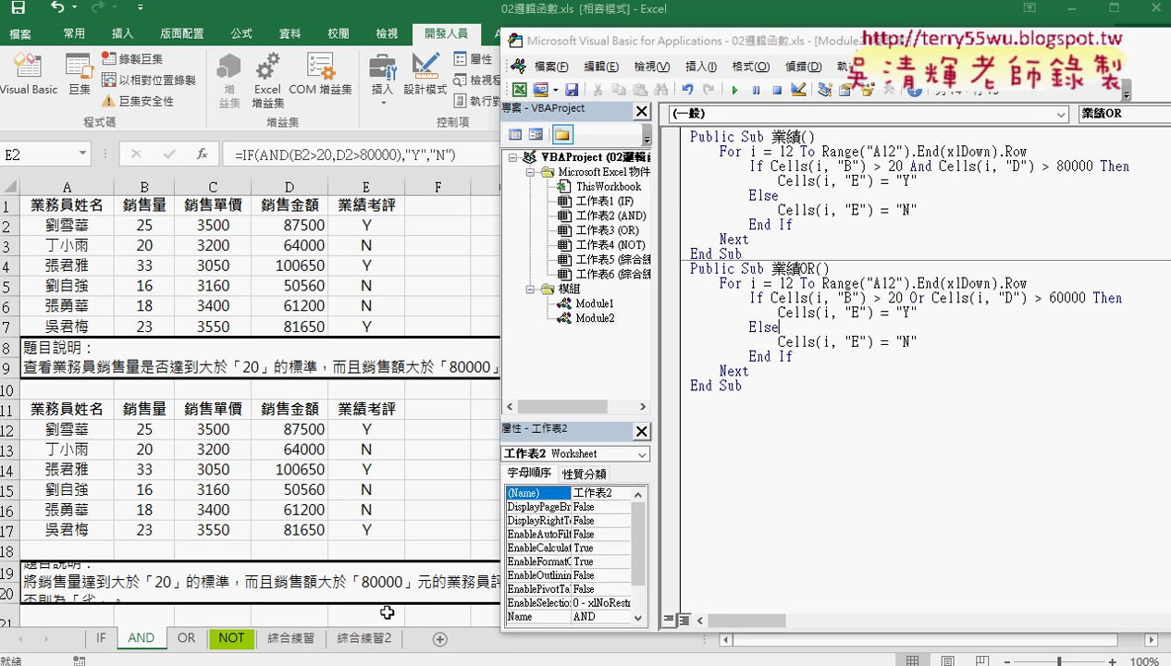
{"action": "left_click_drag", "start_coordinate": [778, 263], "coordinate": [689, 135]}
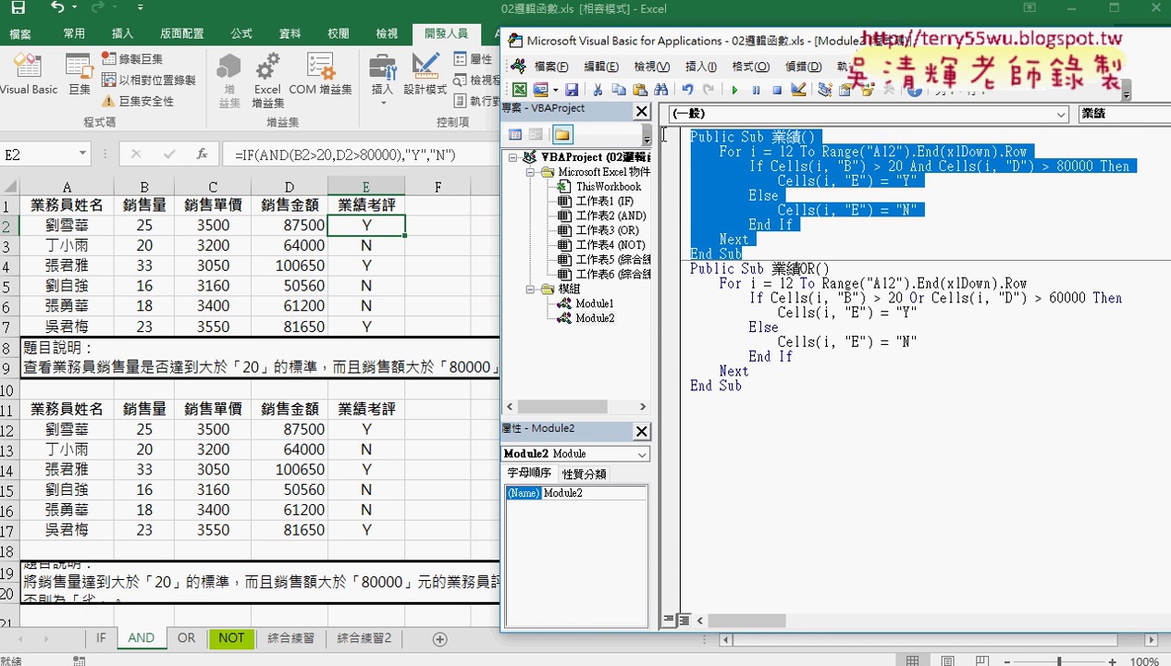
{"action": "left_click", "coordinate": [835, 164]}
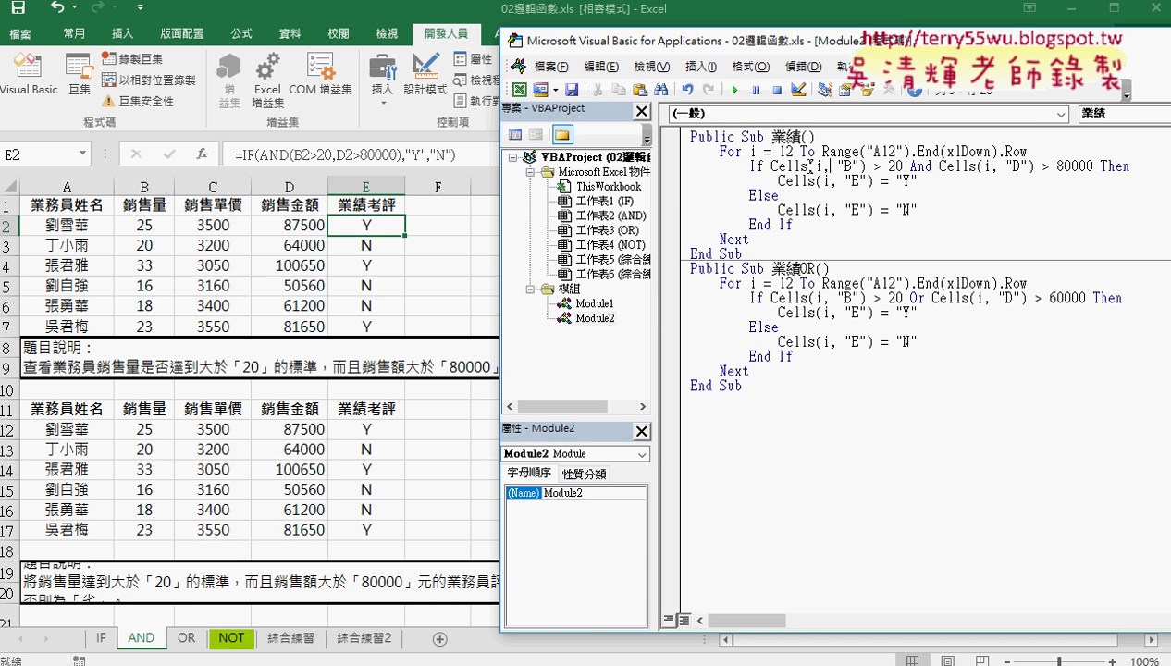
{"action": "left_click_drag", "start_coordinate": [910, 167], "coordinate": [1094, 168]}
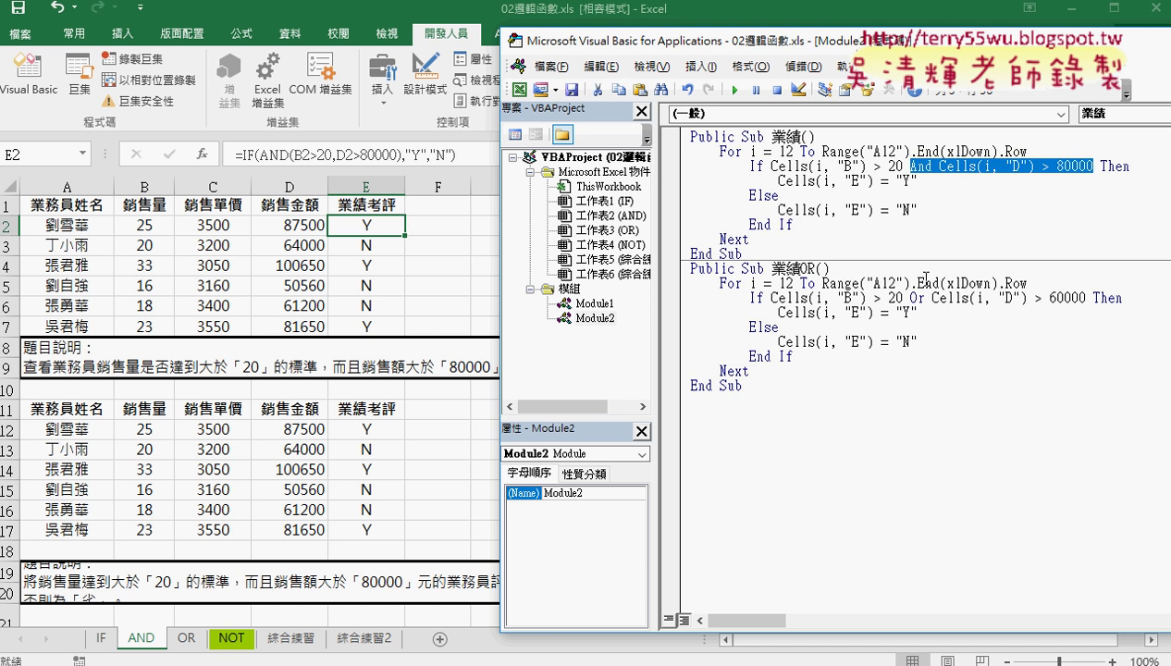
{"action": "left_click_drag", "start_coordinate": [910, 298], "coordinate": [1093, 298]}
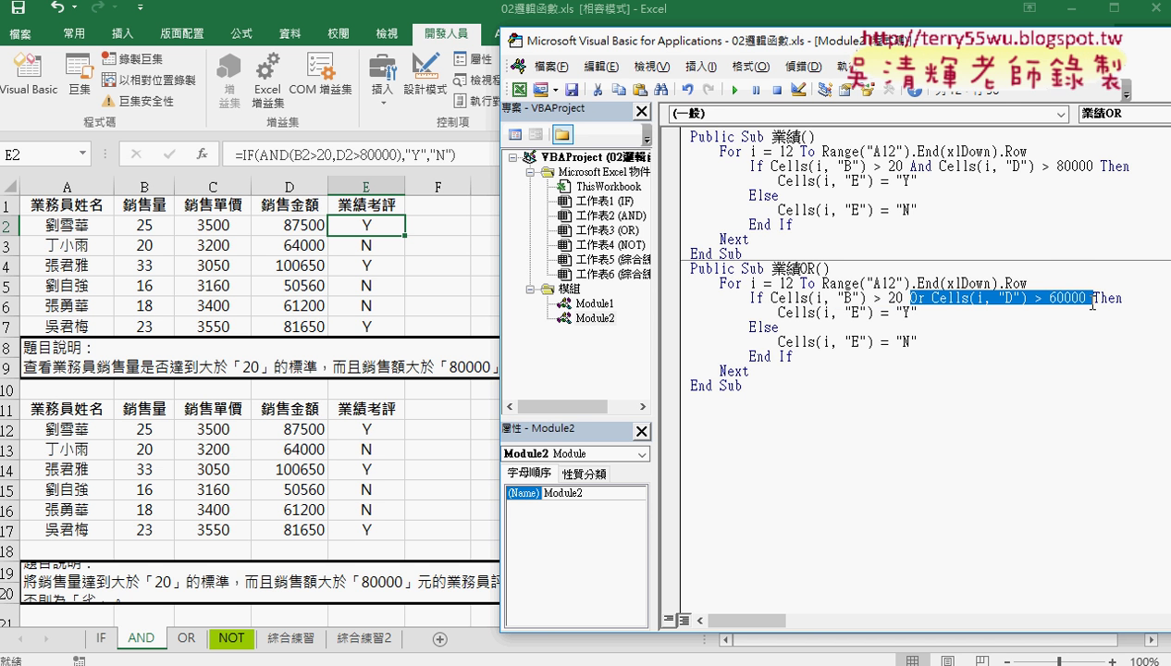